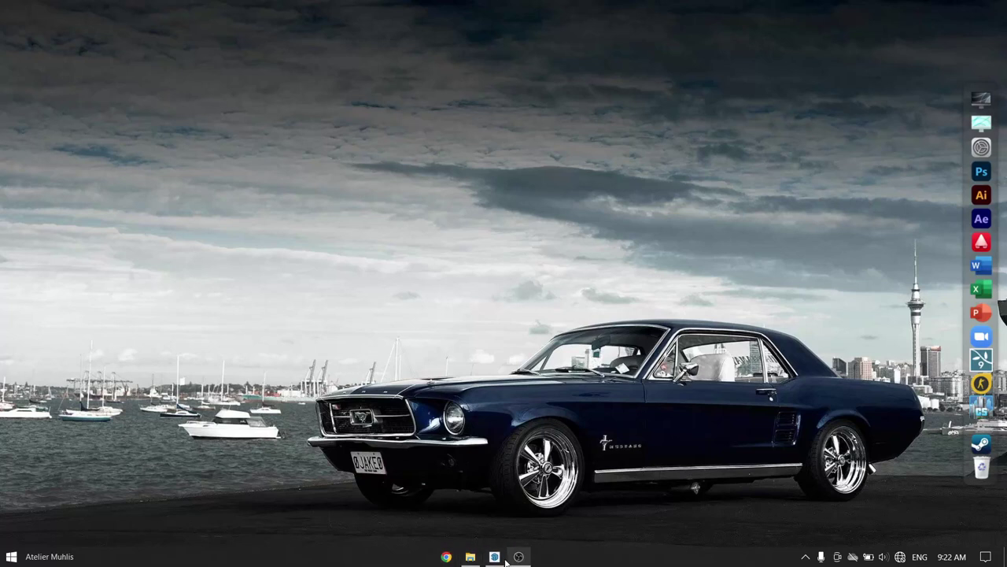
# Step: Restore the SketchUp window showing the Childrenroom bedroom model
pyautogui.click(503, 558)
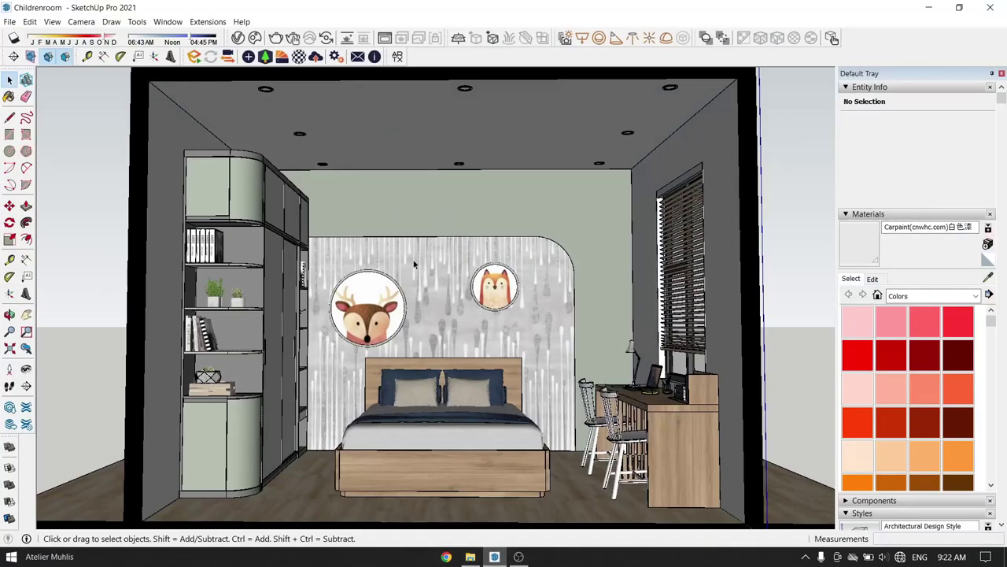
# Step: Start the live Enscape render of the Childrenroom bedroom
pyautogui.click(195, 60)
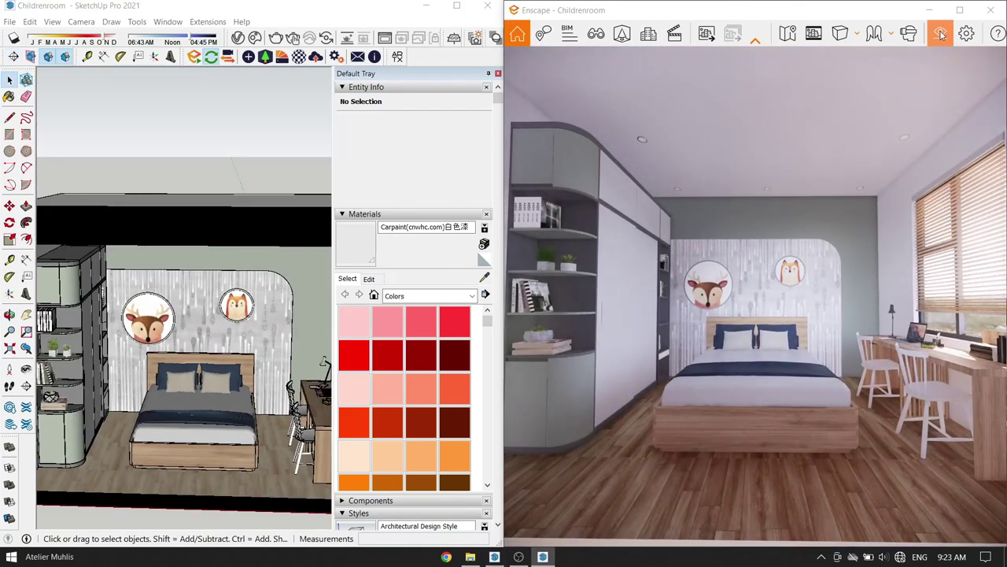
# Step: Set the Enscape output resolution to Ultra HD 3840 x 2160
pyautogui.click(941, 35)
pyautogui.click(748, 79)
pyautogui.moveTo(739, 33); pyautogui.dragTo(311, 33)
pyautogui.click(265, 205)
pyautogui.click(497, 32)
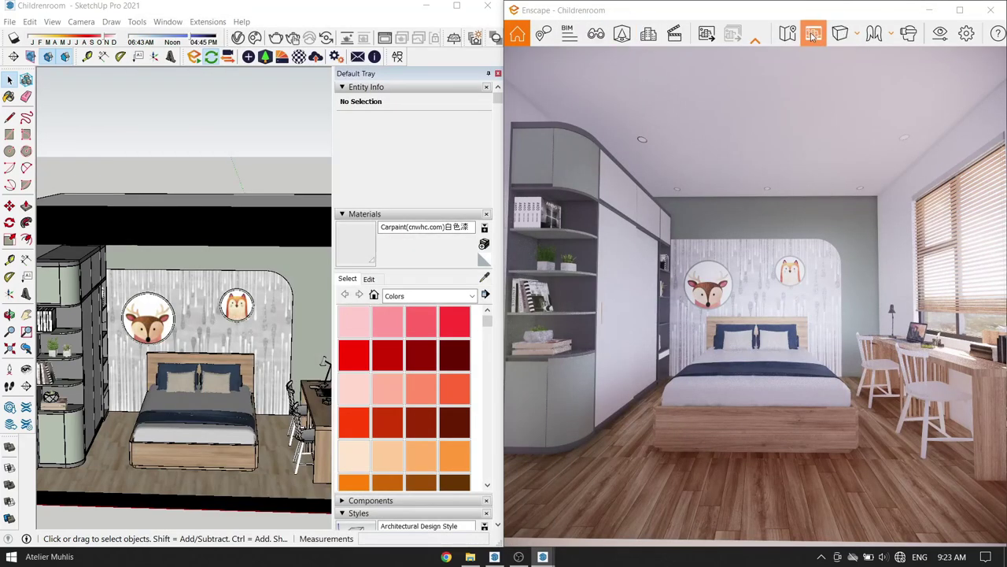
# Step: Enable the safe frame and keep two-point projection for the render view
pyautogui.click(813, 35)
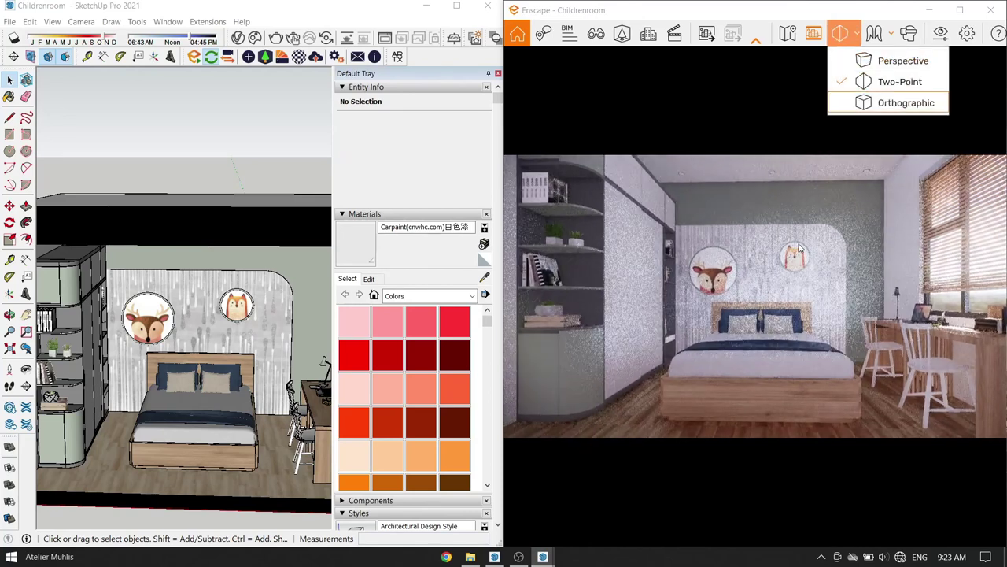
pyautogui.click(799, 249)
pyautogui.scroll(-2, 799, 249)
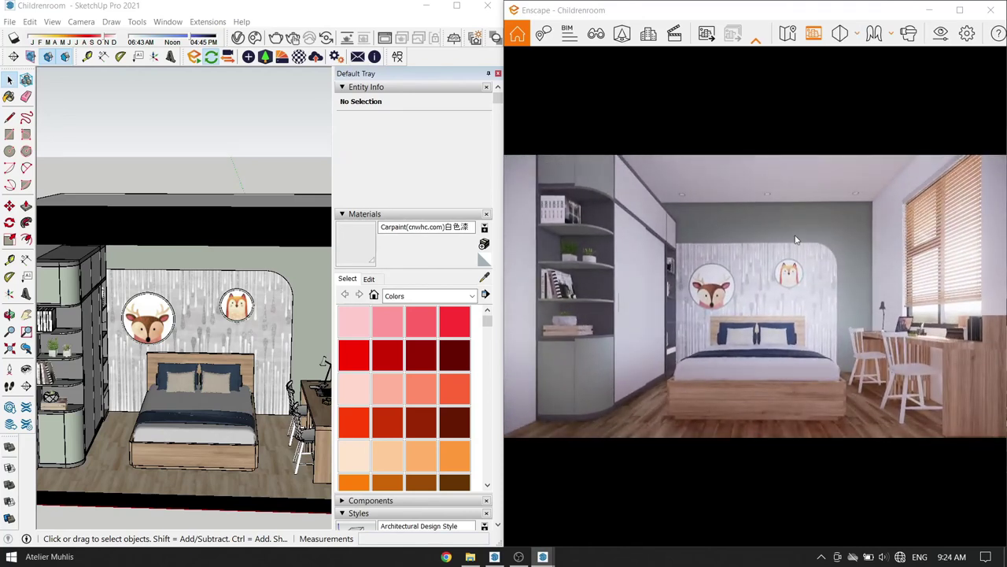
pyautogui.scroll(-2, 788, 281)
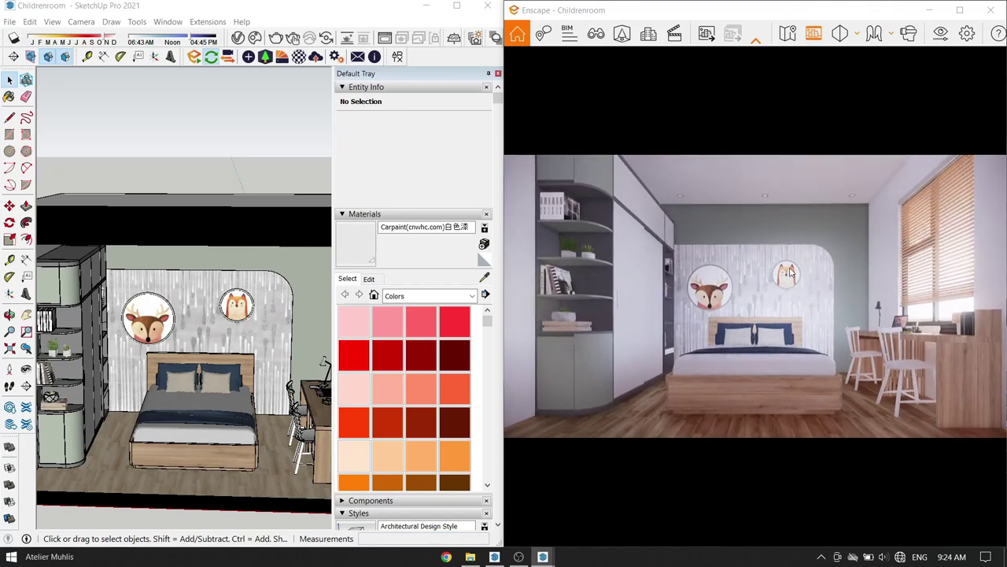
# Step: Save the current camera as the view 'Enscape scene 1'
pyautogui.click(596, 35)
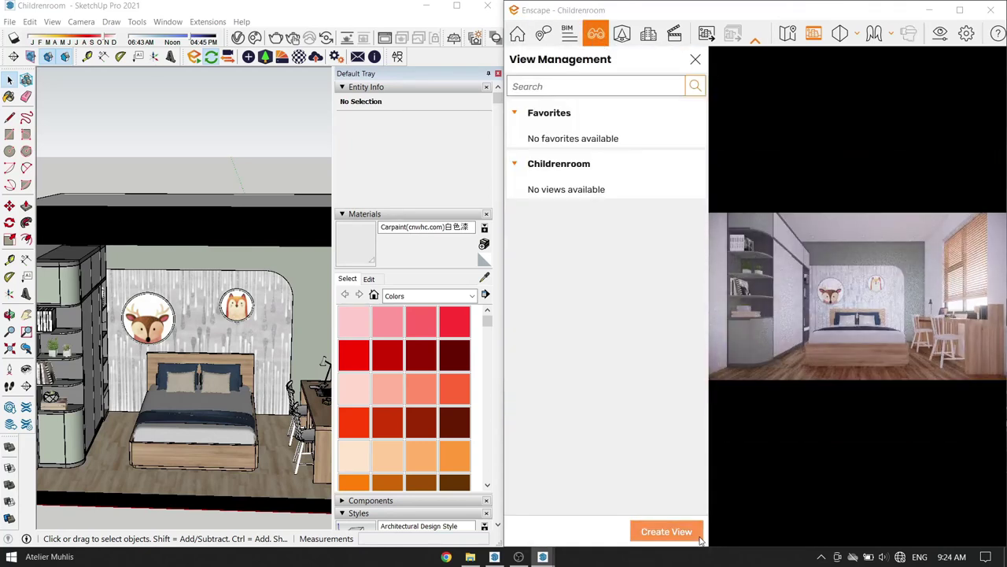
pyautogui.click(666, 531)
pyautogui.click(618, 530)
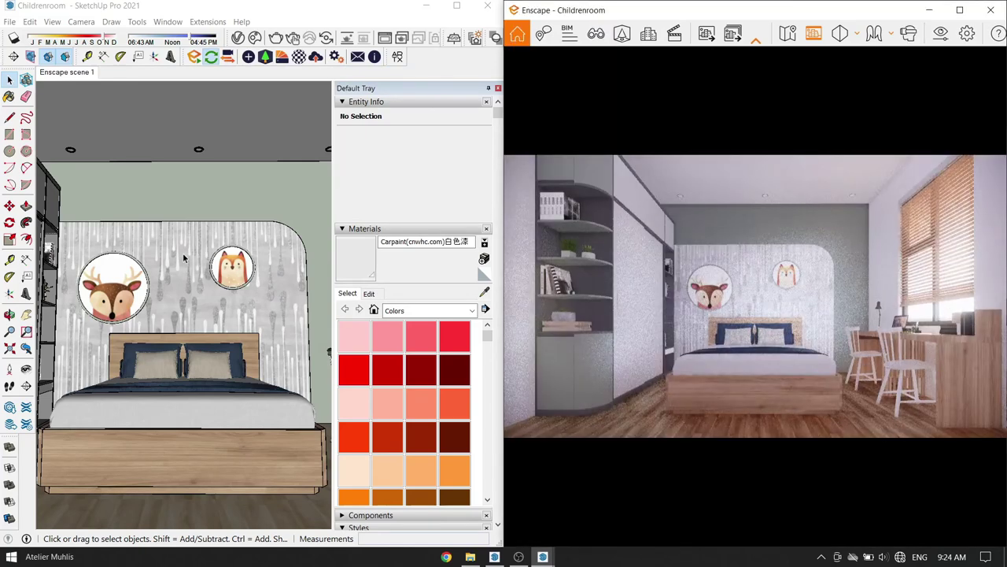
pyautogui.moveTo(183, 252); pyautogui.dragTo(236, 330, button='middle')
pyautogui.scroll(5, 291, 394)
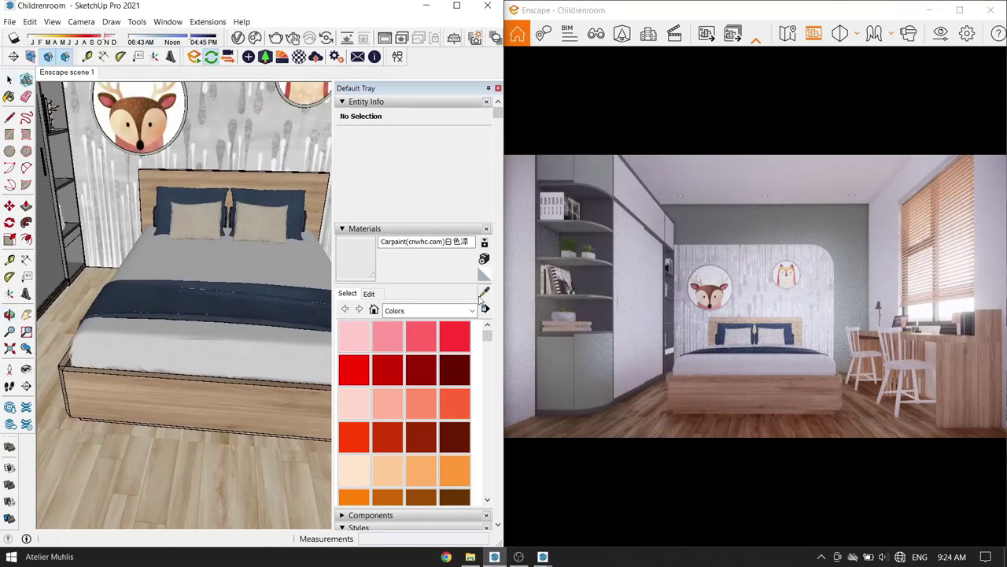
# Step: Set the bed wood material's reflection roughness to 35%
pyautogui.click(299, 61)
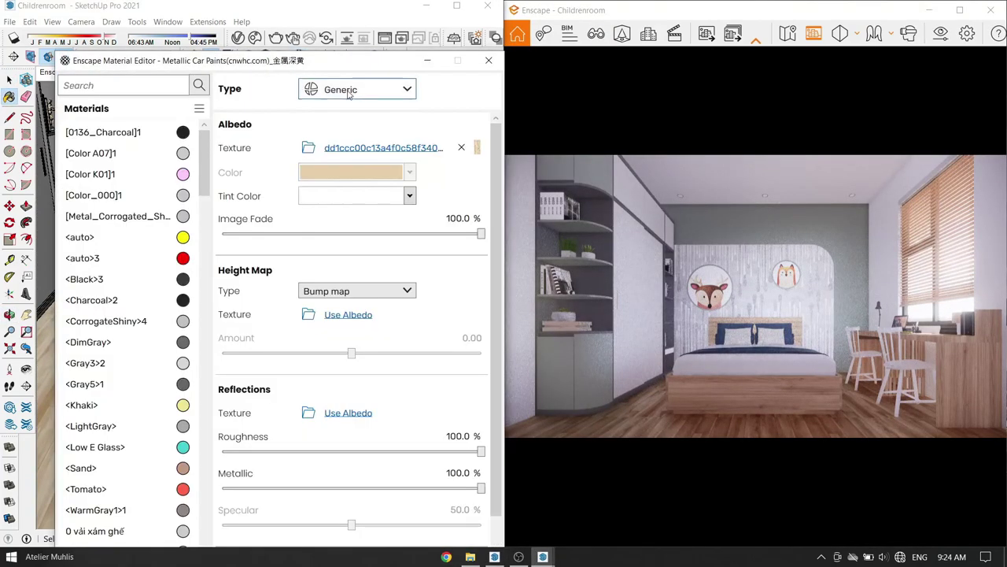
pyautogui.scroll(-3, 402, 354)
pyautogui.moveTo(480, 399)
pyautogui.mouseDown()
pyautogui.moveTo(296, 399)
pyautogui.moveTo(325, 398)
pyautogui.moveTo(311, 398)
pyautogui.mouseUp()
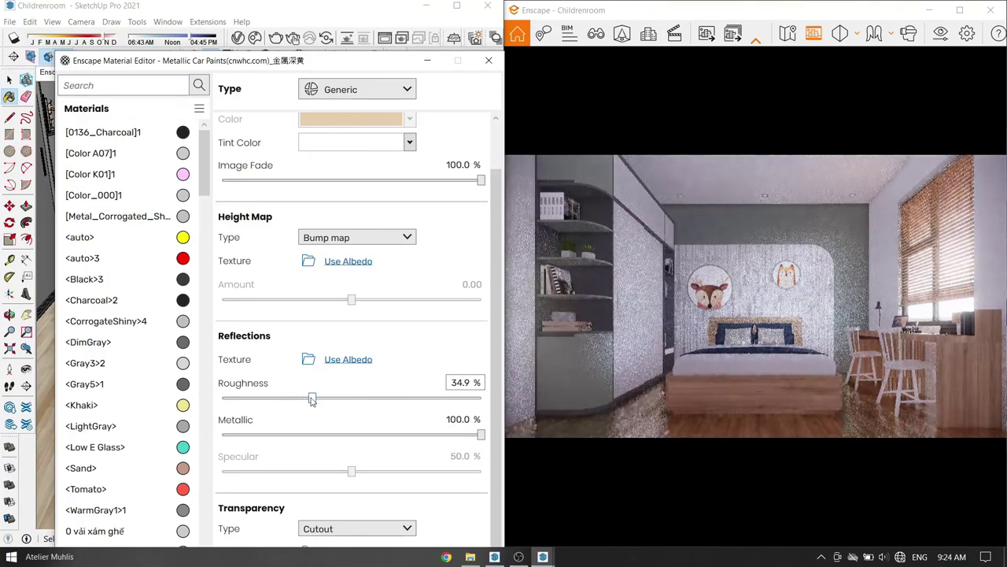
pyautogui.doubleClick(452, 384)
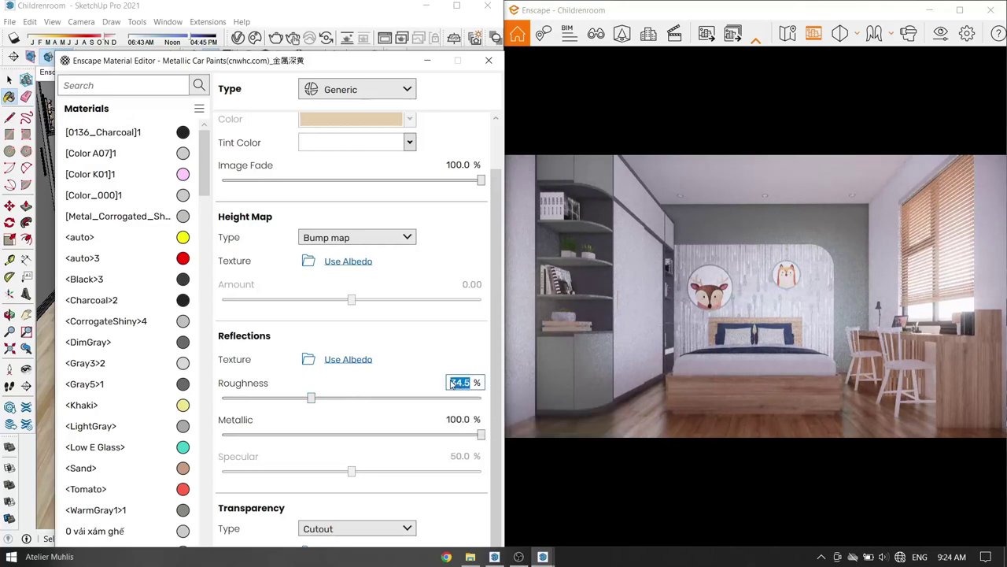
pyautogui.press('Return')
pyautogui.click(427, 60)
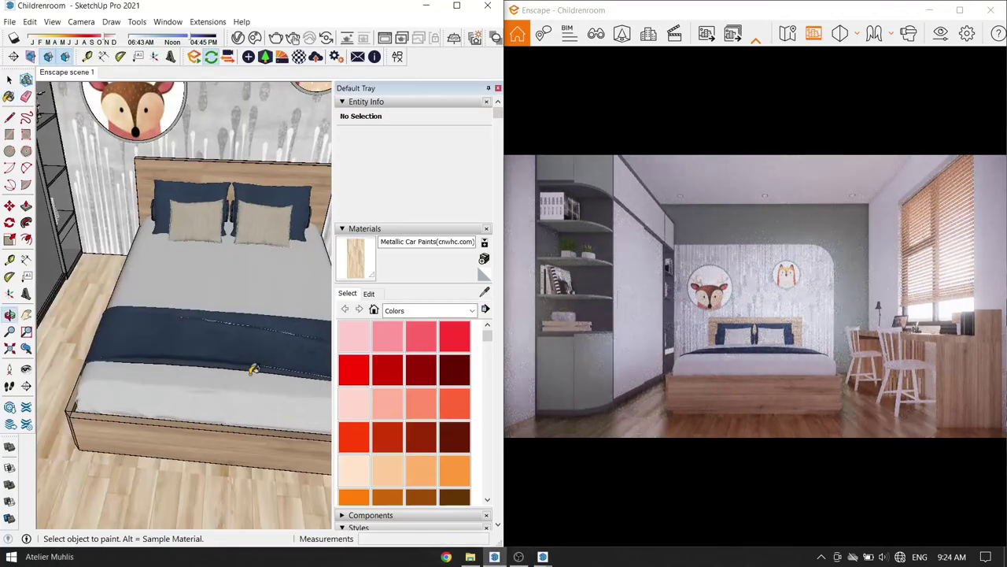
# Step: Lower the wardrobe's grey acrylic paints to 25% (Acryl#3) and 15% (Acryl#1) roughness
pyautogui.scroll(-3, 109, 353)
pyautogui.scroll(5, 109, 354)
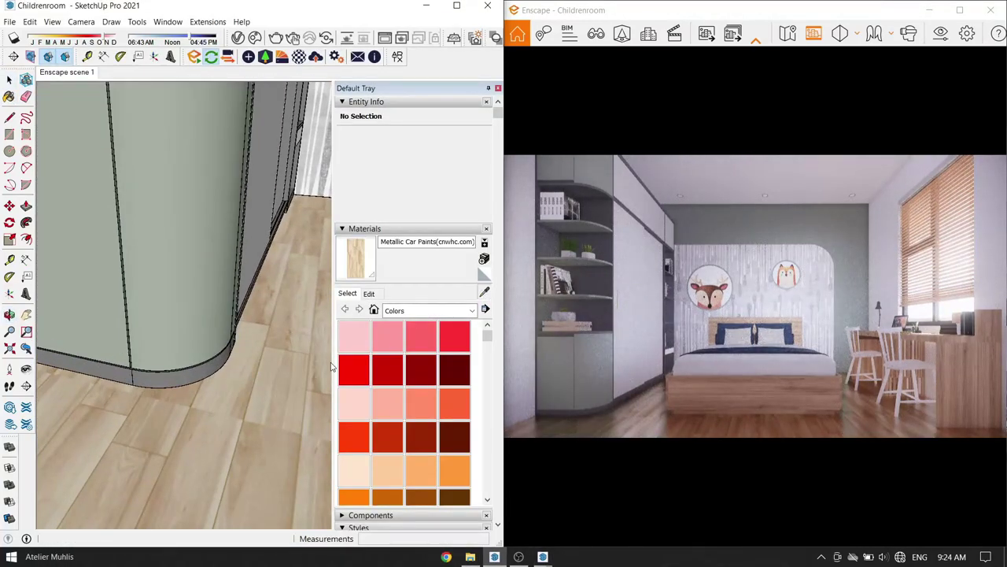
pyautogui.scroll(2, 255, 312)
pyautogui.press('b')
pyautogui.keyDown('alt'); pyautogui.click(250, 314); pyautogui.keyUp('alt')
pyautogui.click(298, 59)
pyautogui.moveTo(480, 398)
pyautogui.mouseDown()
pyautogui.moveTo(229, 399)
pyautogui.moveTo(294, 399)
pyautogui.mouseUp()
pyautogui.write('25')
pyautogui.press('Return')
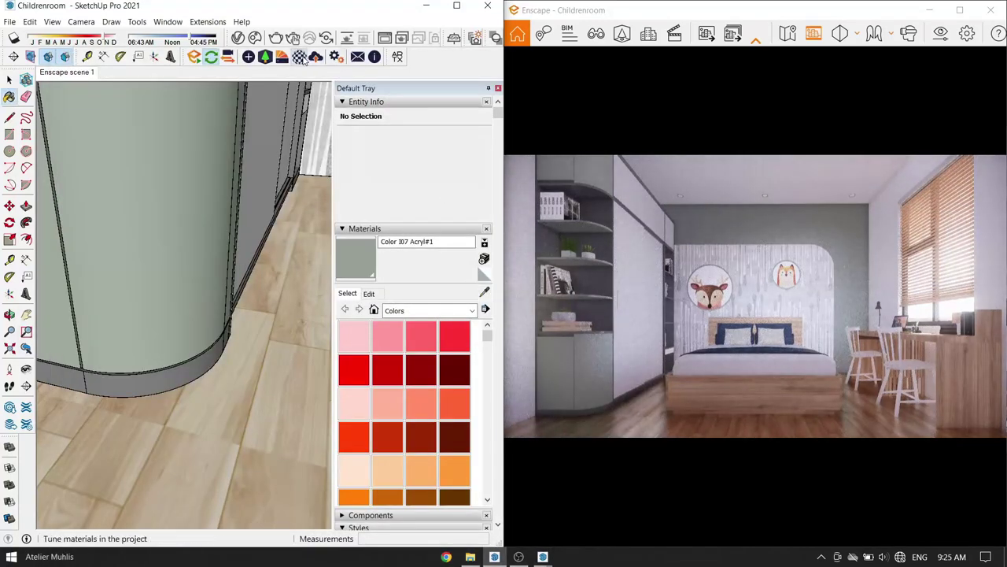
pyautogui.click(303, 60)
pyautogui.write('25')
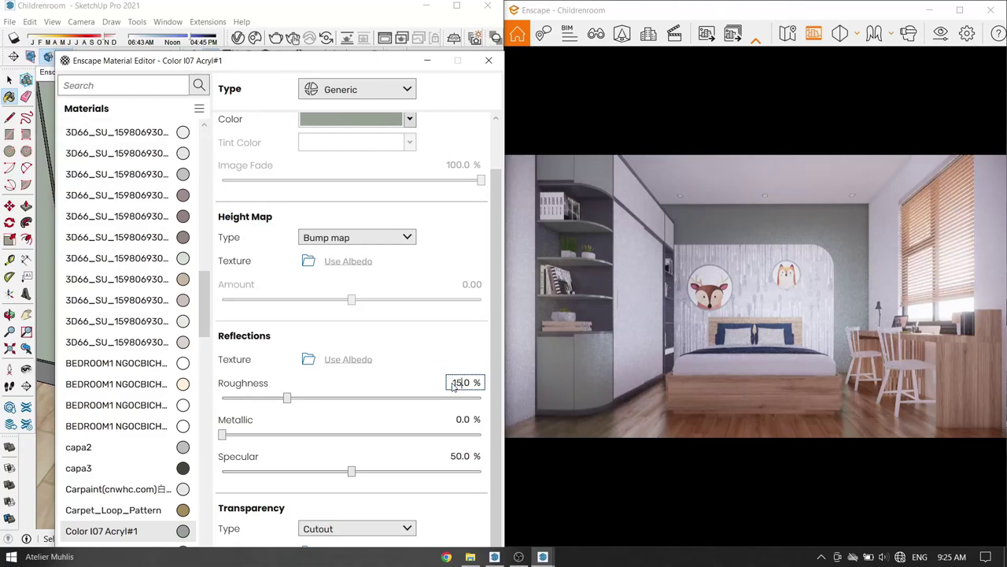
pyautogui.press('Return')
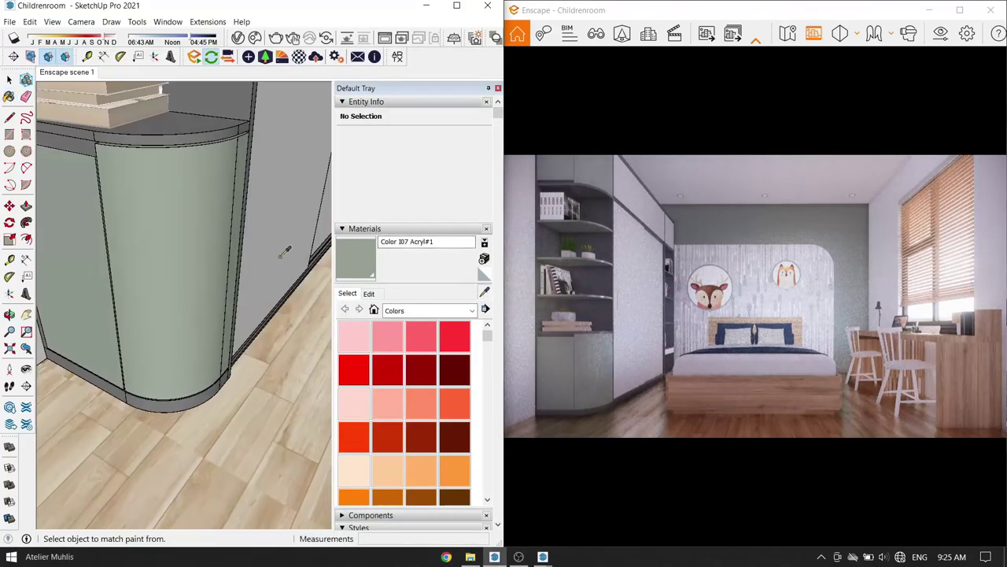
# Step: Set the DSR Pastic1 material's roughness to 0
pyautogui.click(300, 58)
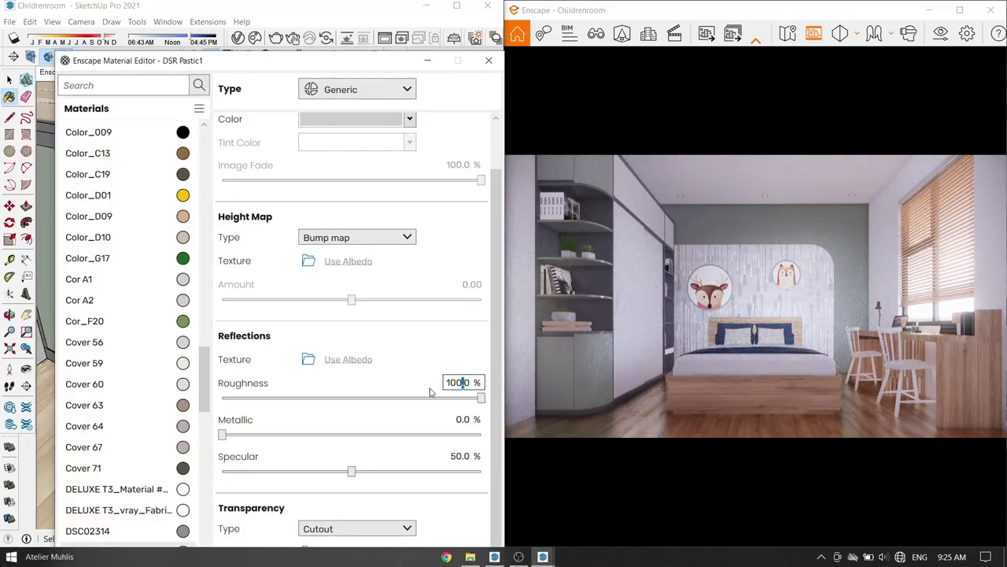
pyautogui.write('0')
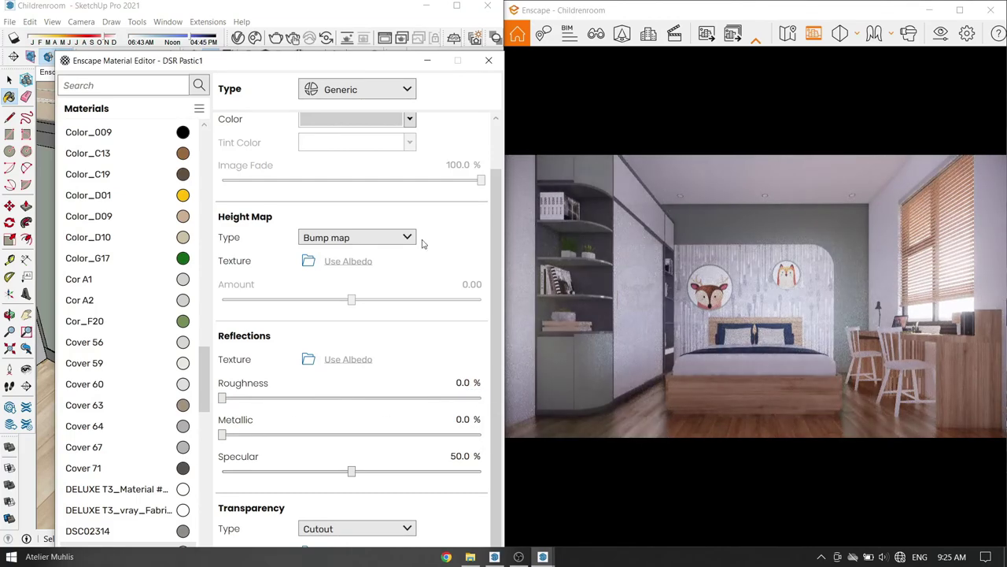
pyautogui.press('Return')
pyautogui.scroll(1, 189, 370)
pyautogui.scroll(1, 212, 299)
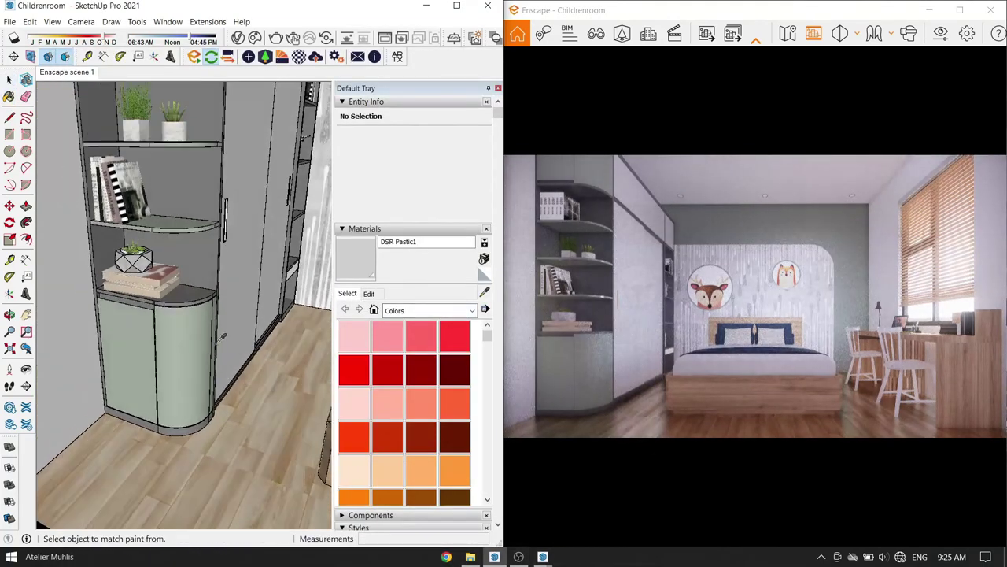
pyautogui.scroll(1, 228, 252)
pyautogui.scroll(1, 244, 205)
pyautogui.scroll(2, 236, 217)
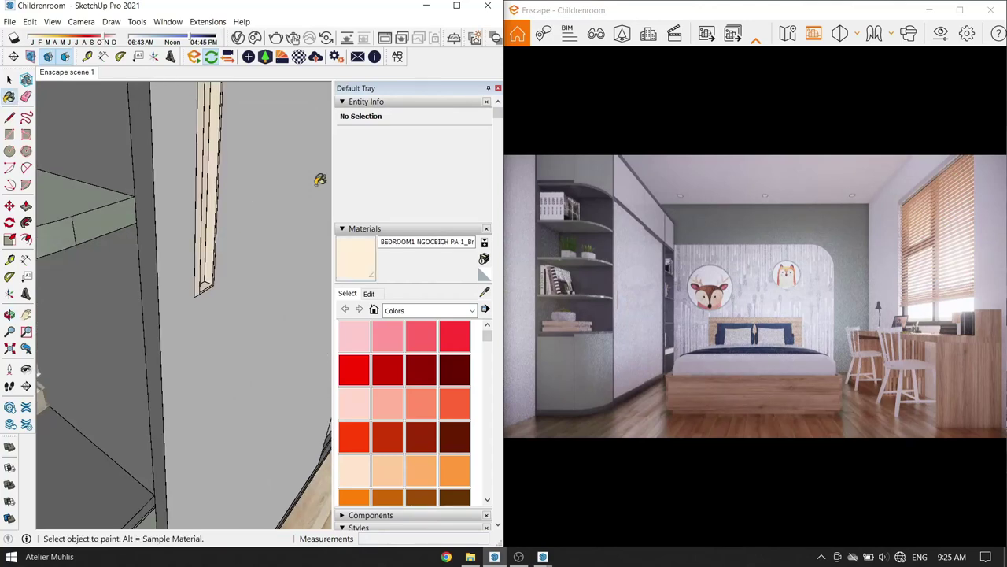
# Step: Give the brass handle material 0 roughness and about 76% metallic
pyautogui.click(298, 57)
pyautogui.moveTo(481, 398); pyautogui.dragTo(223, 398)
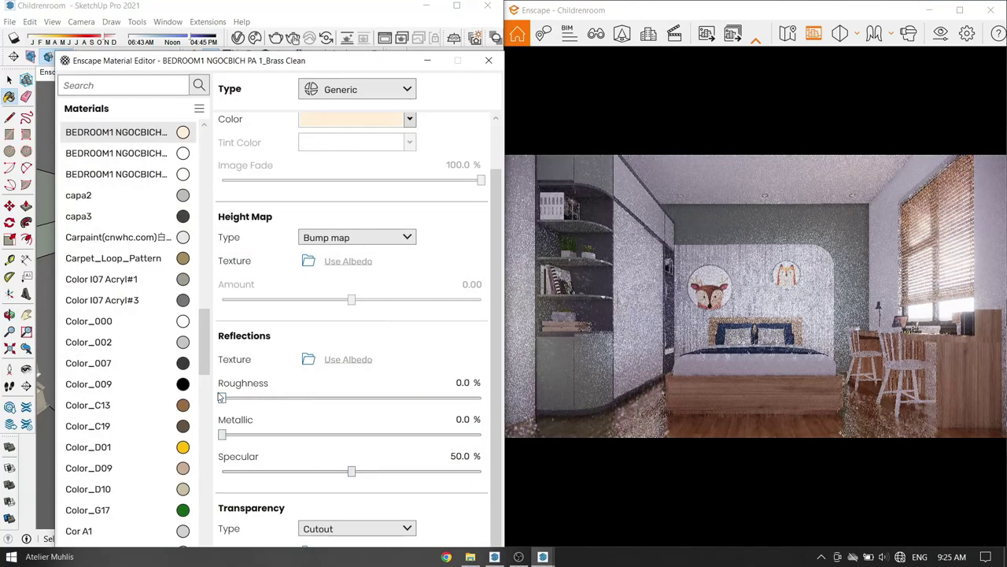
pyautogui.moveTo(223, 434)
pyautogui.mouseDown()
pyautogui.moveTo(436, 434)
pyautogui.moveTo(420, 434)
pyautogui.mouseUp()
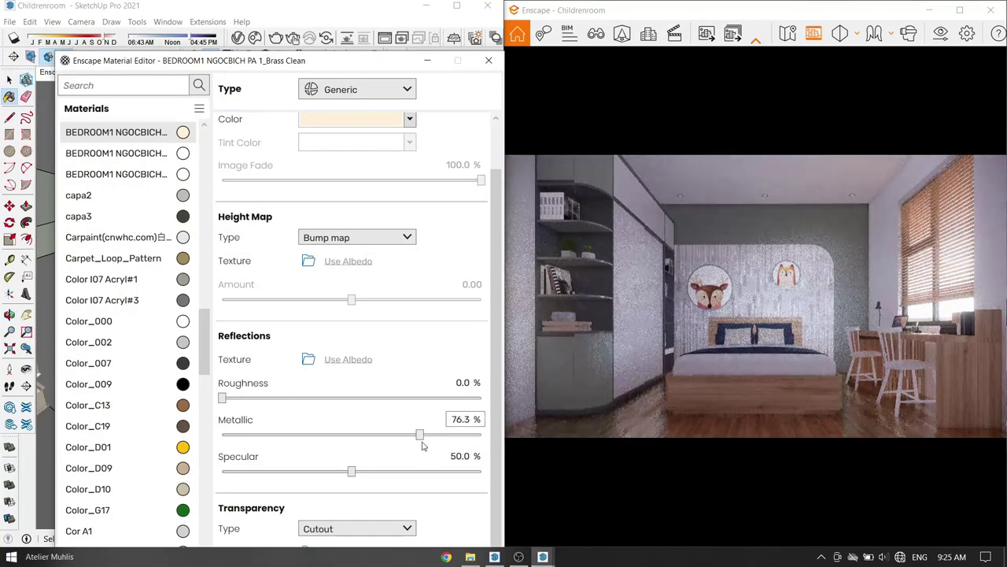
pyautogui.click(425, 61)
pyautogui.scroll(-5, 88, 400)
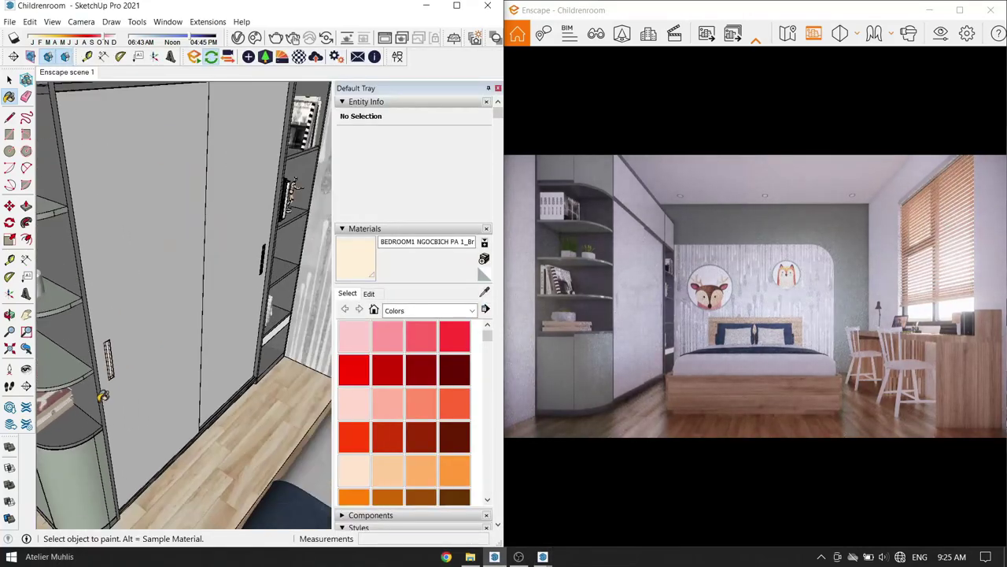
pyautogui.moveTo(87, 400); pyautogui.dragTo(157, 393, button='middle')
pyautogui.scroll(3, 147, 361)
pyautogui.scroll(3, 147, 361)
pyautogui.scroll(3, 147, 361)
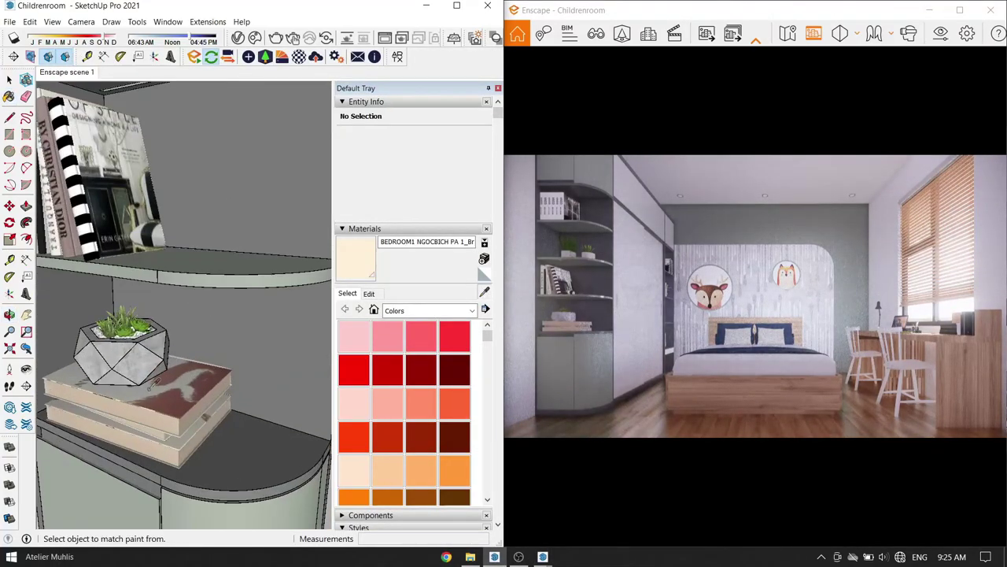
# Step: Lower the roughness of the cabinet's grey Material_4
pyautogui.keyDown('alt'); pyautogui.click(297, 109); pyautogui.keyUp('alt')
pyautogui.click(299, 56)
pyautogui.moveTo(481, 398); pyautogui.dragTo(234, 397)
pyautogui.click(427, 60)
pyautogui.scroll(-3, 260, 223)
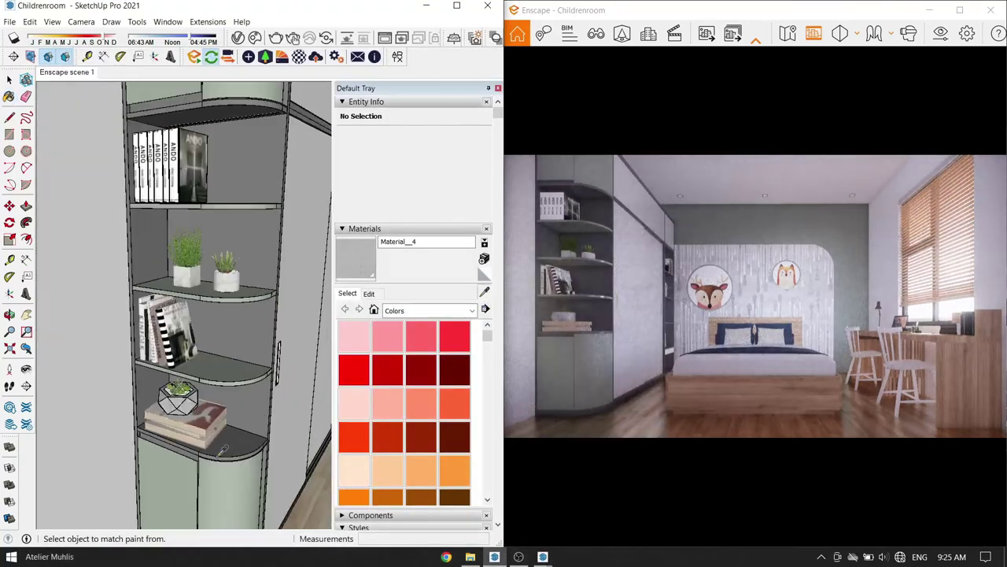
pyautogui.scroll(3, 260, 222)
pyautogui.scroll(2, 194, 401)
# Step: Lower the roughness of the Cor A1 and Cor A2 shelf materials
pyautogui.click(299, 56)
pyautogui.moveTo(479, 382); pyautogui.dragTo(218, 383)
pyautogui.click(482, 29)
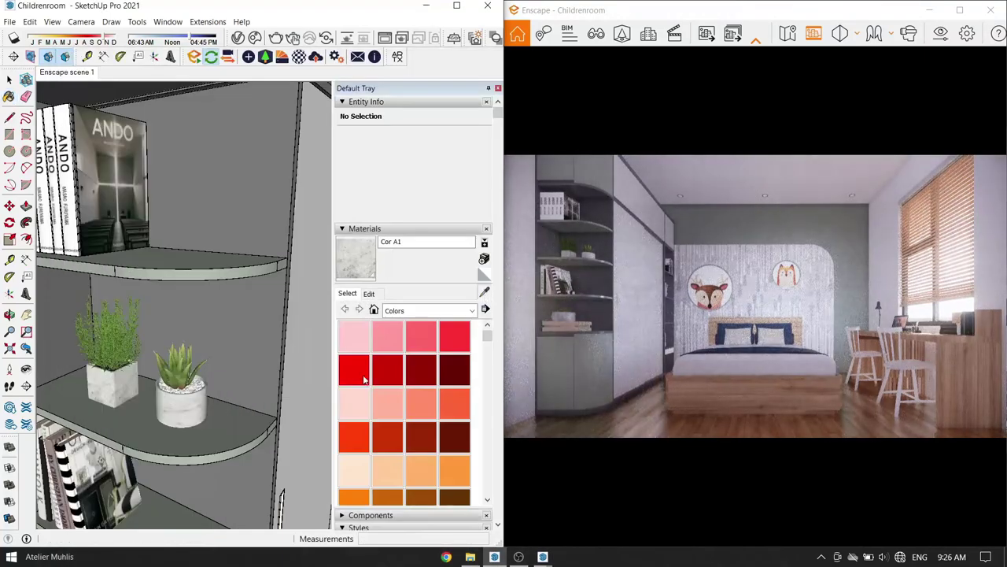
pyautogui.click(299, 55)
pyautogui.moveTo(480, 382); pyautogui.dragTo(218, 383)
pyautogui.click(482, 59)
# Step: Sample the wood1 material from the shelf with the Paint Bucket
pyautogui.moveTo(185, 330); pyautogui.dragTo(488, 293, button='middle')
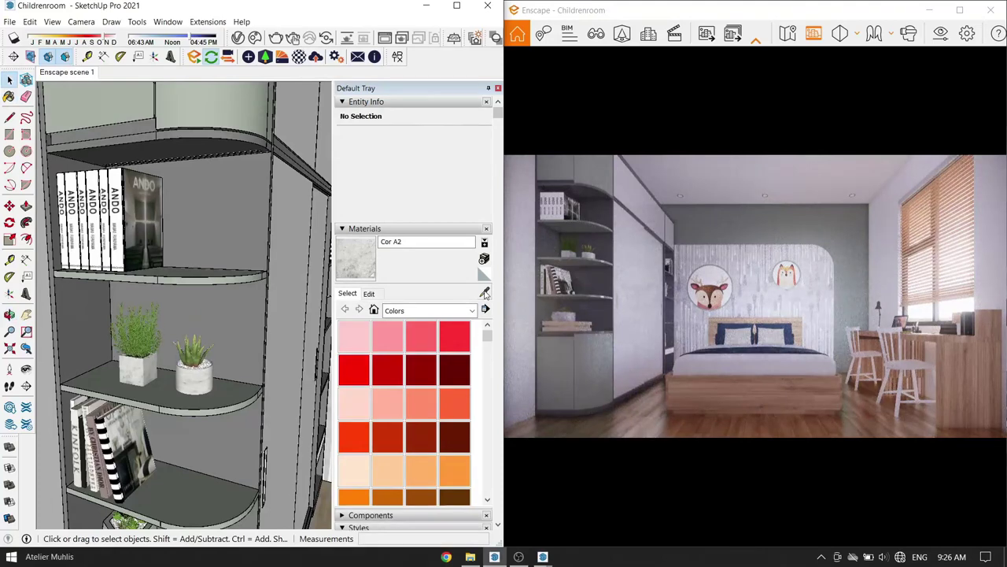
pyautogui.moveTo(236, 331); pyautogui.dragTo(113, 360, button='middle')
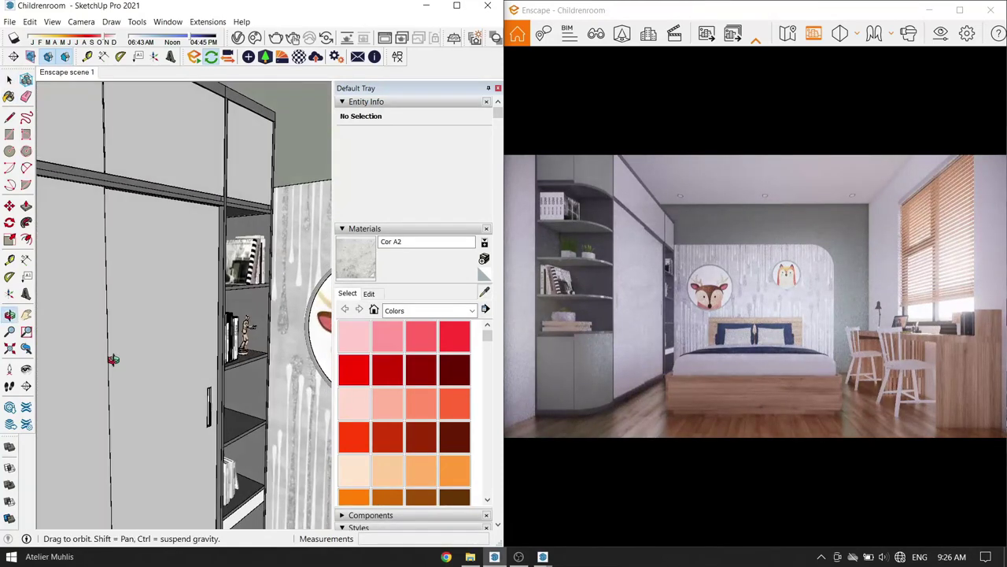
pyautogui.scroll(5, 236, 347)
pyautogui.press('b')
pyautogui.scroll(3, 249, 366)
pyautogui.keyDown('alt'); pyautogui.click(246, 374); pyautogui.keyUp('alt')
# Step: Lower wood1's roughness for a glossier finish
pyautogui.click(300, 56)
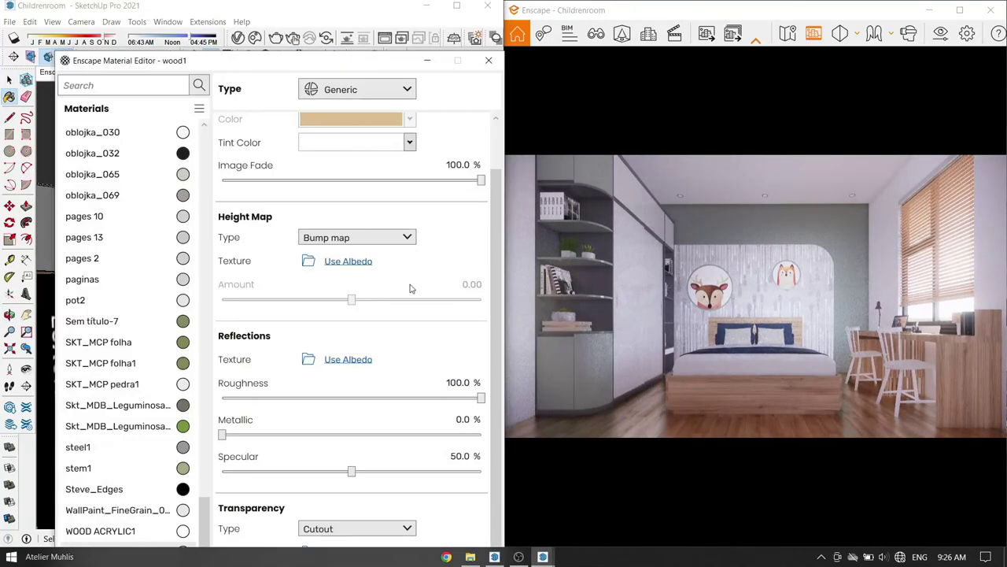
pyautogui.moveTo(481, 398); pyautogui.dragTo(322, 397)
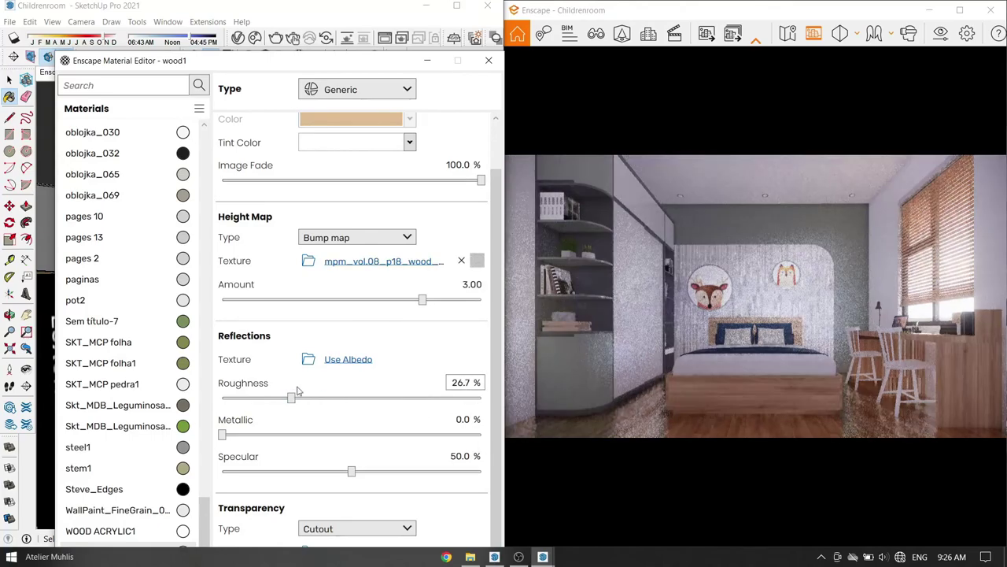
pyautogui.press('space')
pyautogui.scroll(-5, 191, 322)
pyautogui.moveTo(197, 338); pyautogui.dragTo(260, 425, button='middle')
pyautogui.scroll(-3, 287, 470)
pyautogui.scroll(3, 289, 470)
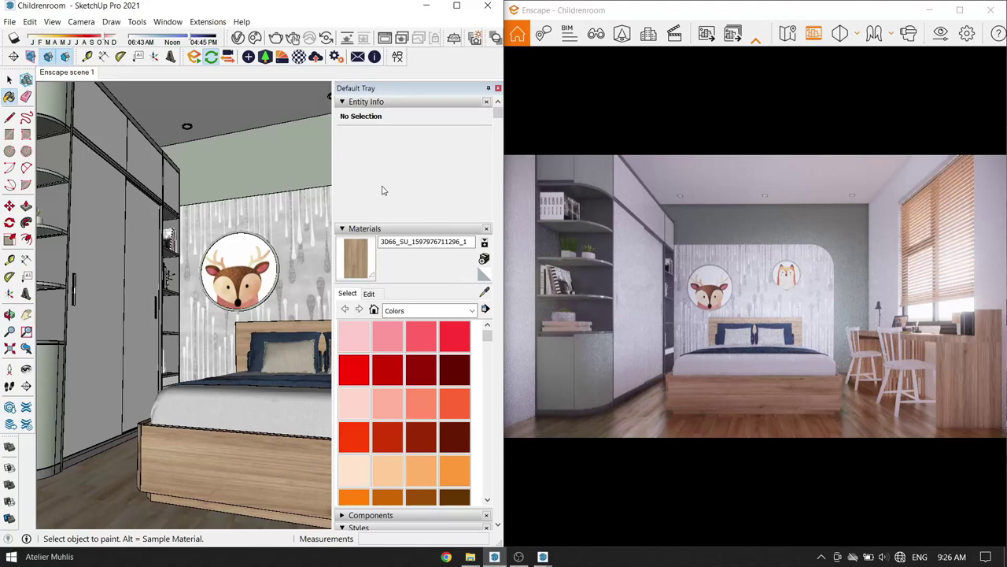
# Step: Give the sampled wood material 30.5% roughness and a bump texture, and check the grey fabric material
pyautogui.click(299, 58)
pyautogui.moveTo(473, 399); pyautogui.dragTo(301, 399)
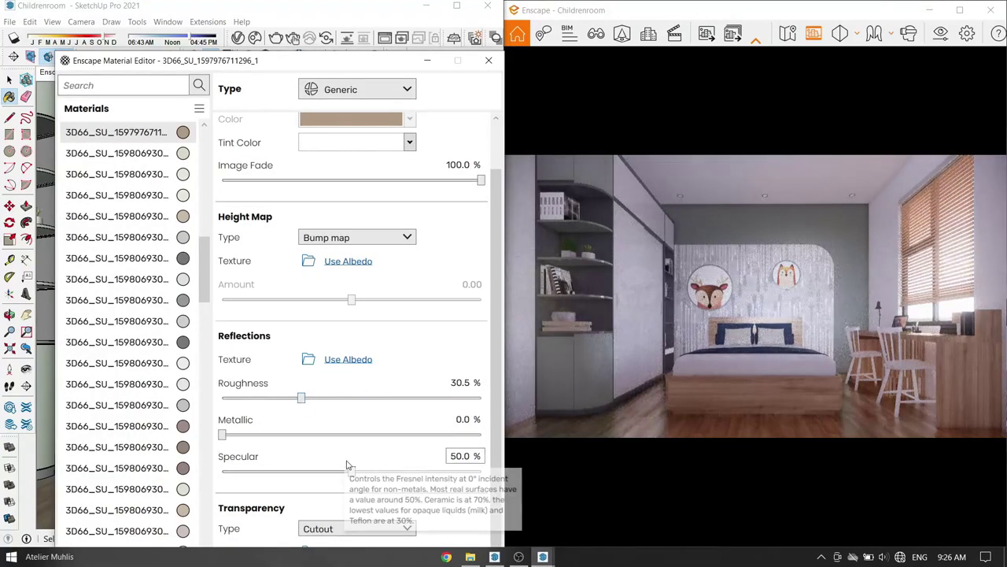
pyautogui.click(349, 262)
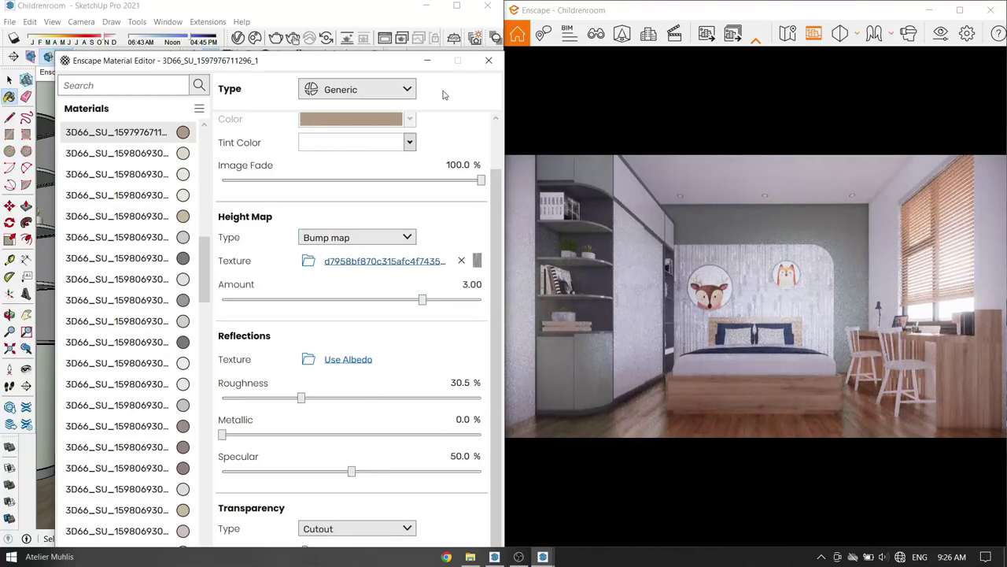
pyautogui.click(488, 60)
pyautogui.scroll(3, 243, 460)
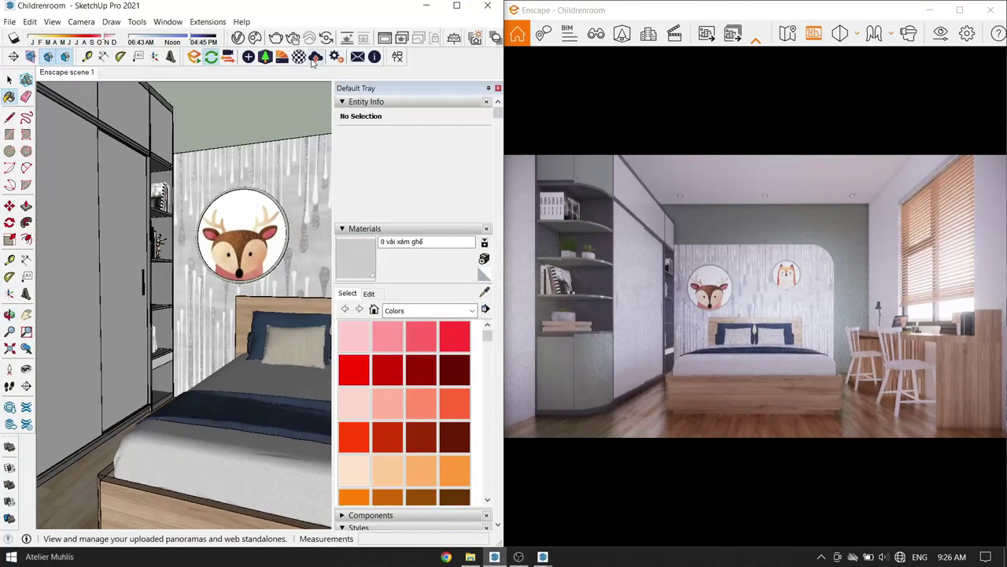
pyautogui.click(315, 58)
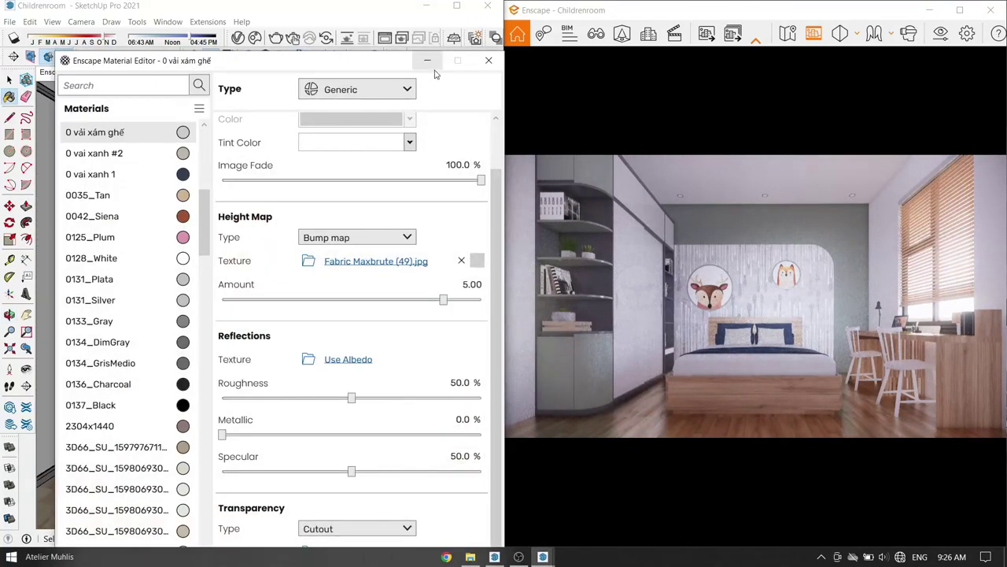
pyautogui.click(488, 60)
# Step: Set both animal wall picture materials to 15% roughness
pyautogui.scroll(-1, 223, 297)
pyautogui.scroll(-3, 223, 298)
pyautogui.scroll(4, 223, 297)
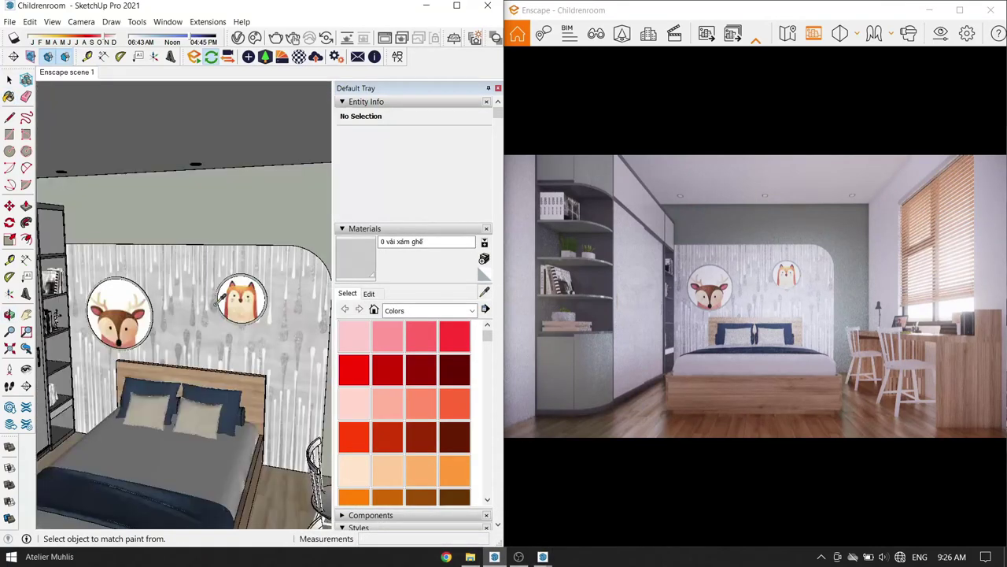
pyautogui.keyDown('alt'); pyautogui.click(222, 298); pyautogui.keyUp('alt')
pyautogui.scroll(2, 179, 283)
pyautogui.click(303, 62)
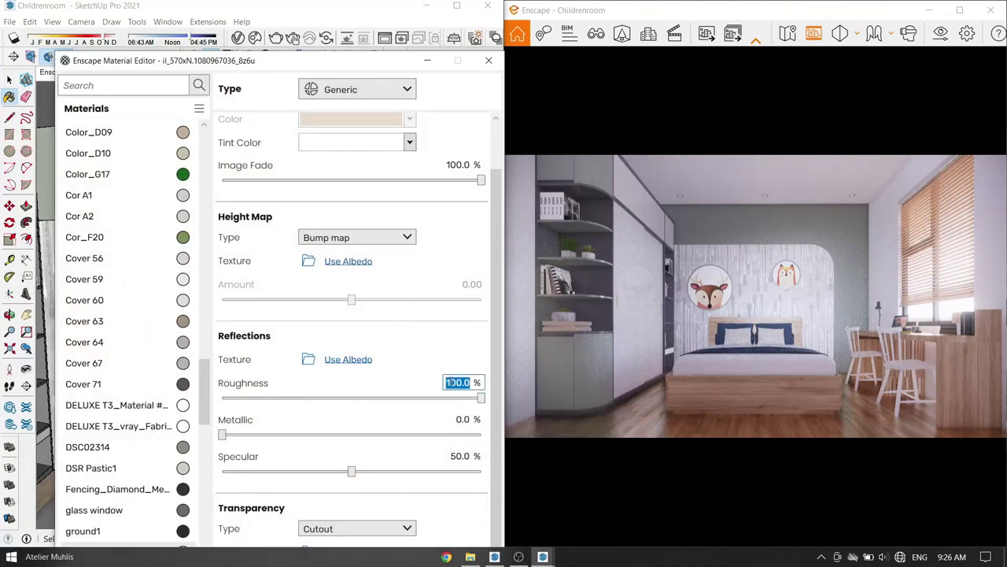
pyautogui.press('Return')
pyautogui.click(427, 59)
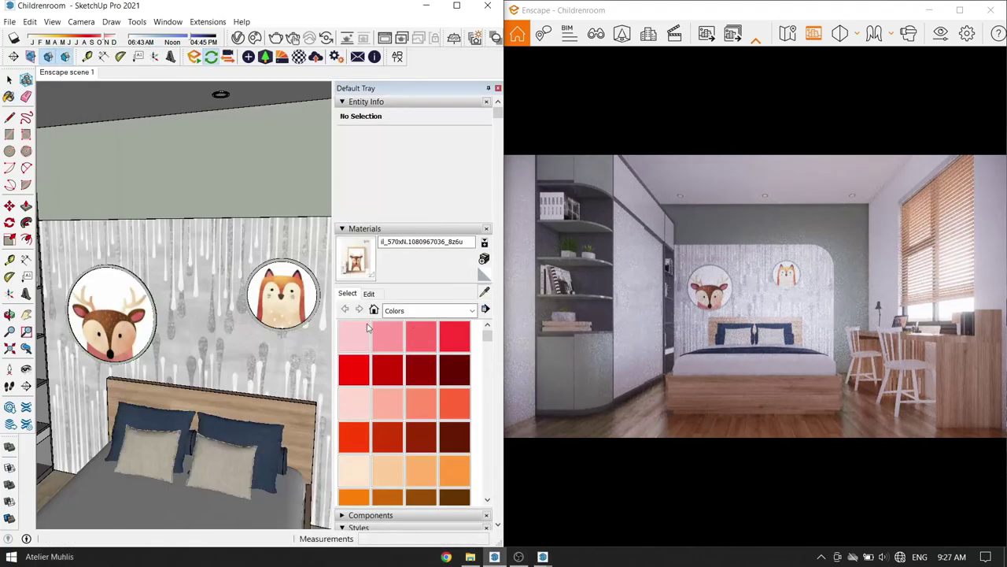
pyautogui.click(299, 57)
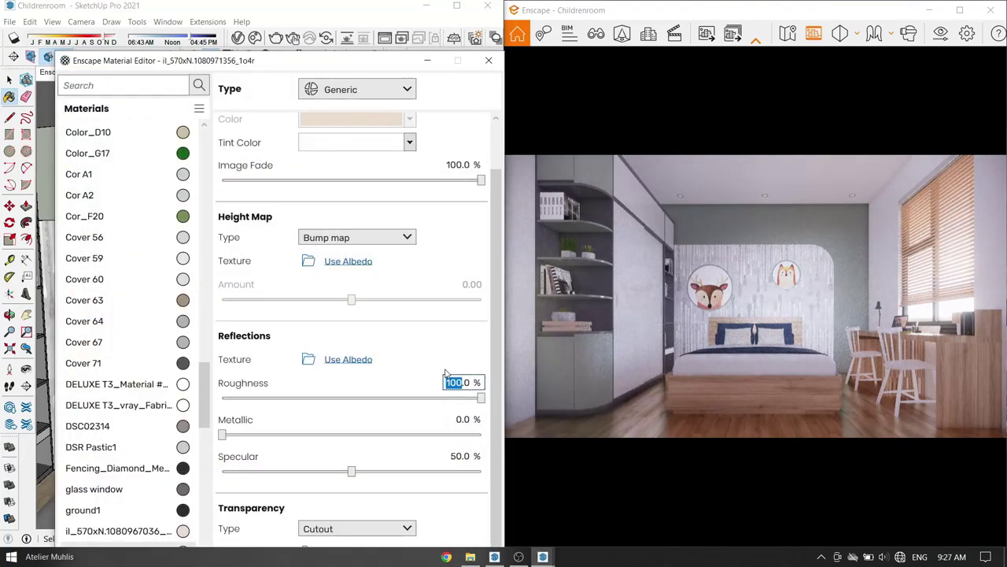
pyautogui.write('15')
pyautogui.press('Return')
pyautogui.click(427, 60)
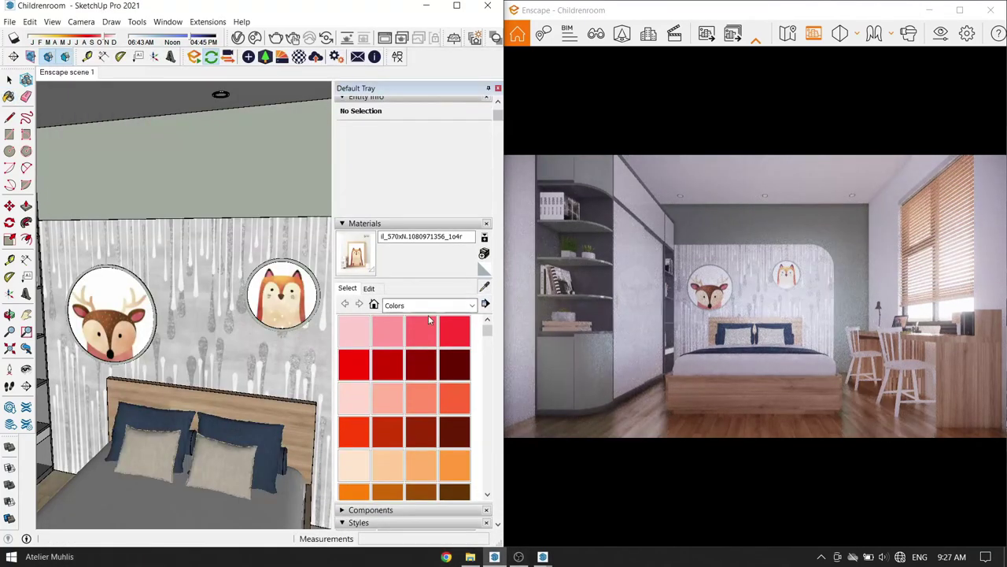
# Step: Give the sampled wood material 20% roughness and a bump amount of 4.00
pyautogui.keyDown('alt'); pyautogui.click(289, 383); pyautogui.keyUp('alt')
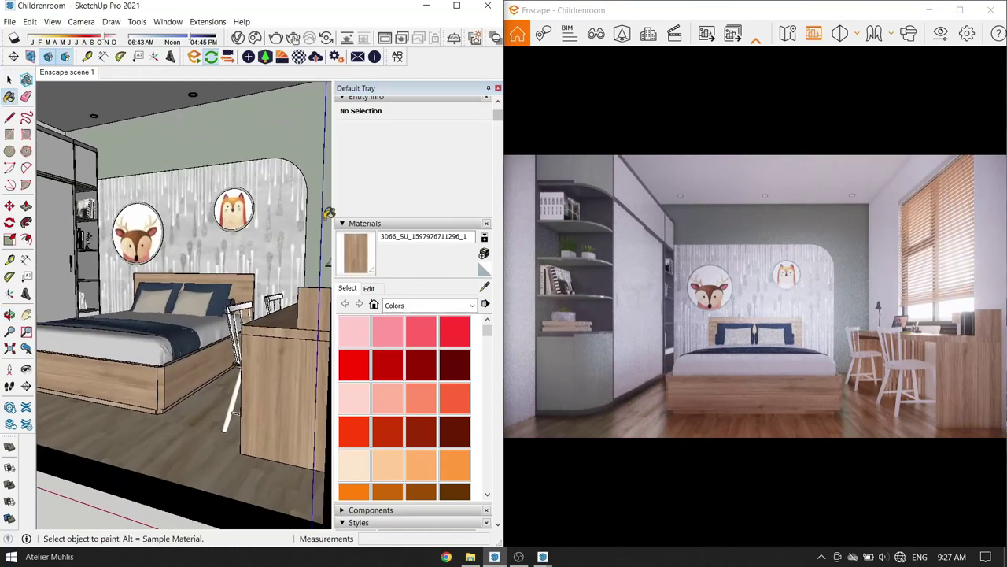
pyautogui.click(299, 56)
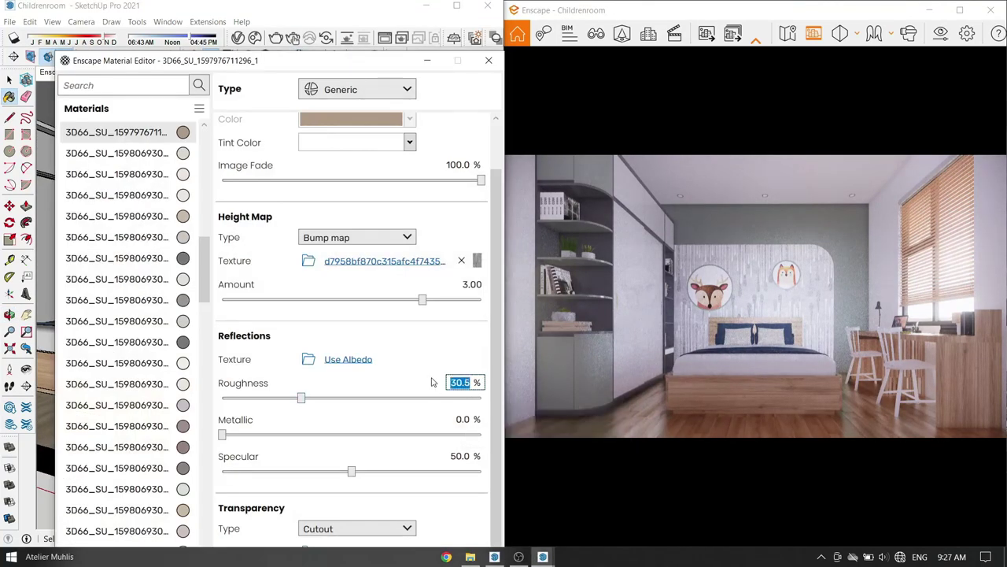
pyautogui.press('Return')
pyautogui.click(461, 287)
pyautogui.write('4')
pyautogui.press('Return')
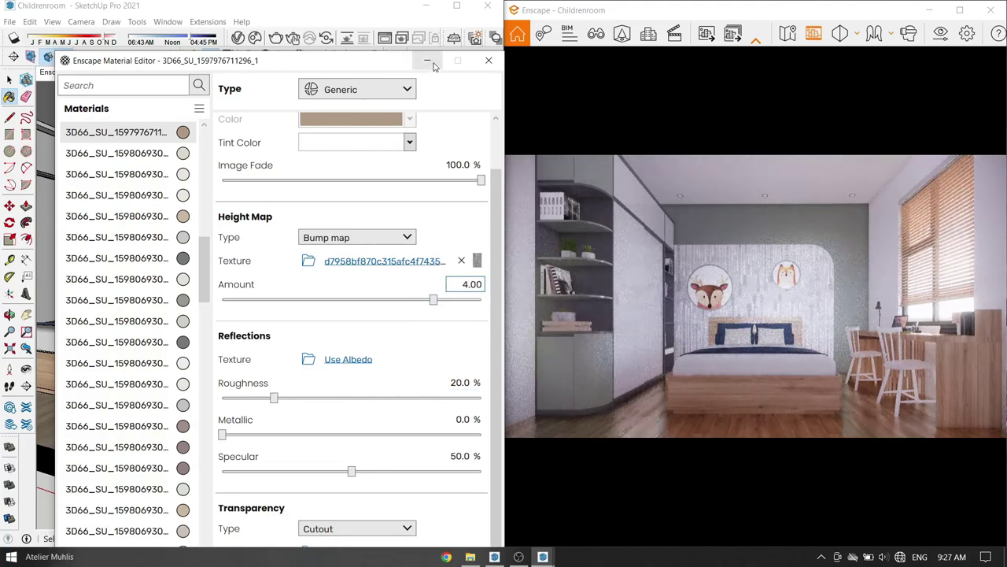
pyautogui.click(432, 63)
pyautogui.scroll(3, 232, 232)
pyautogui.scroll(3, 232, 232)
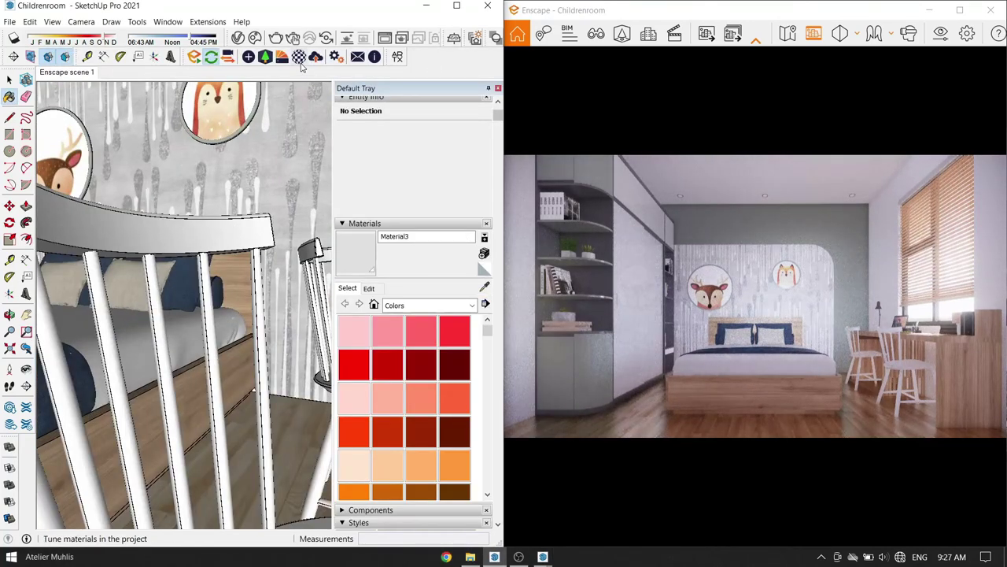
# Step: Set the chair's Material3 roughness to 20%
pyautogui.click(300, 61)
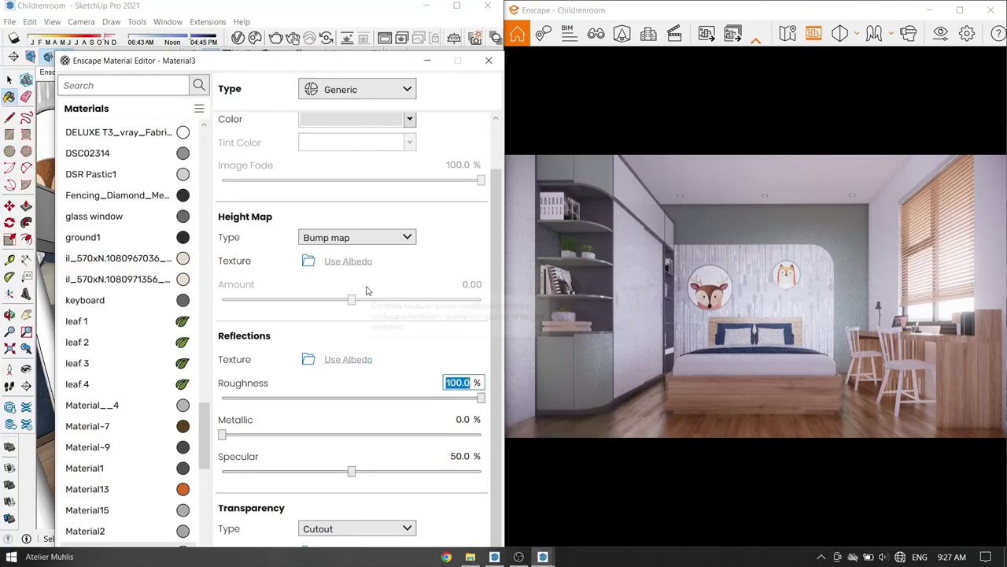
pyautogui.write('20')
pyautogui.press('Return')
pyautogui.click(427, 60)
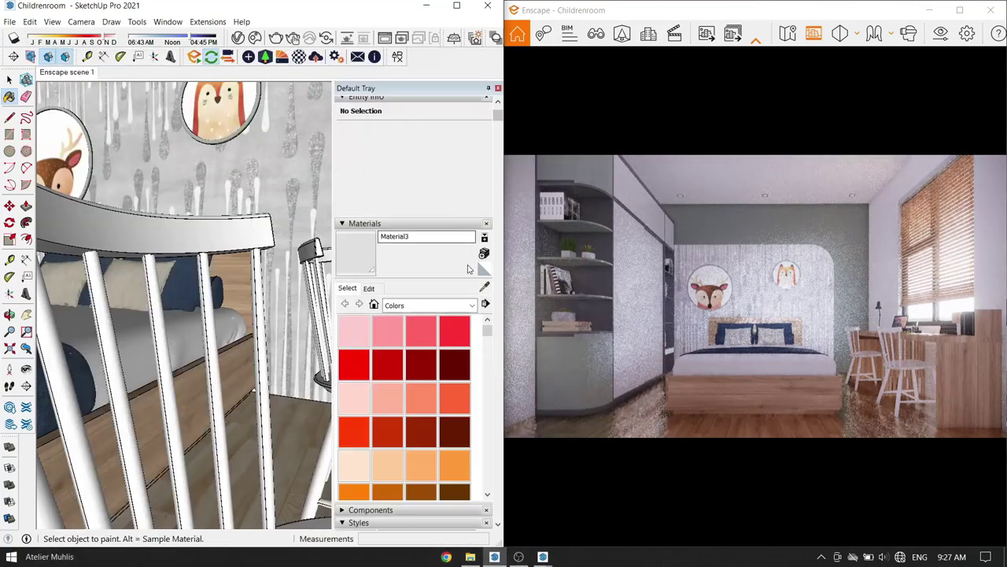
pyautogui.moveTo(99, 332)
pyautogui.mouseDown(button='middle')
pyautogui.moveTo(171, 312)
pyautogui.moveTo(157, 307)
pyautogui.moveTo(92, 128)
pyautogui.mouseUp(button='middle')
pyautogui.scroll(1, 150, 303)
pyautogui.scroll(2, 145, 297)
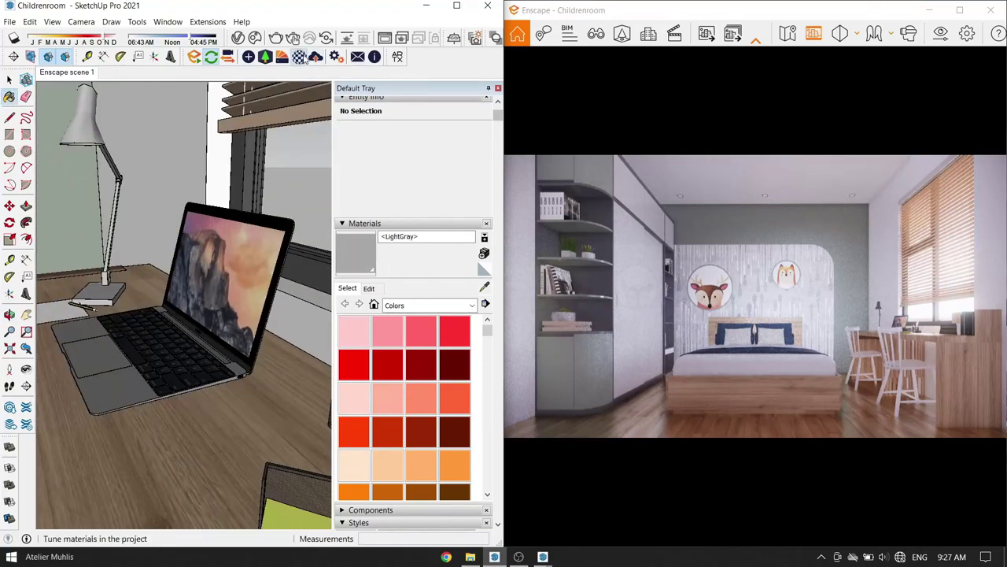
# Step: Set the laptop's LightGray metal material roughness to 35%
pyautogui.click(299, 57)
pyautogui.moveTo(481, 398); pyautogui.dragTo(339, 397)
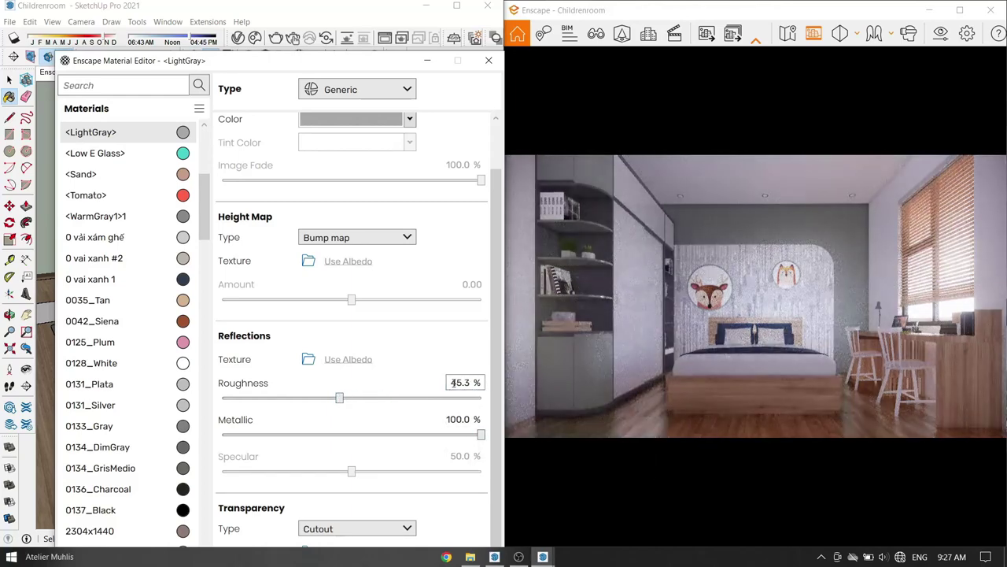
pyautogui.write('35')
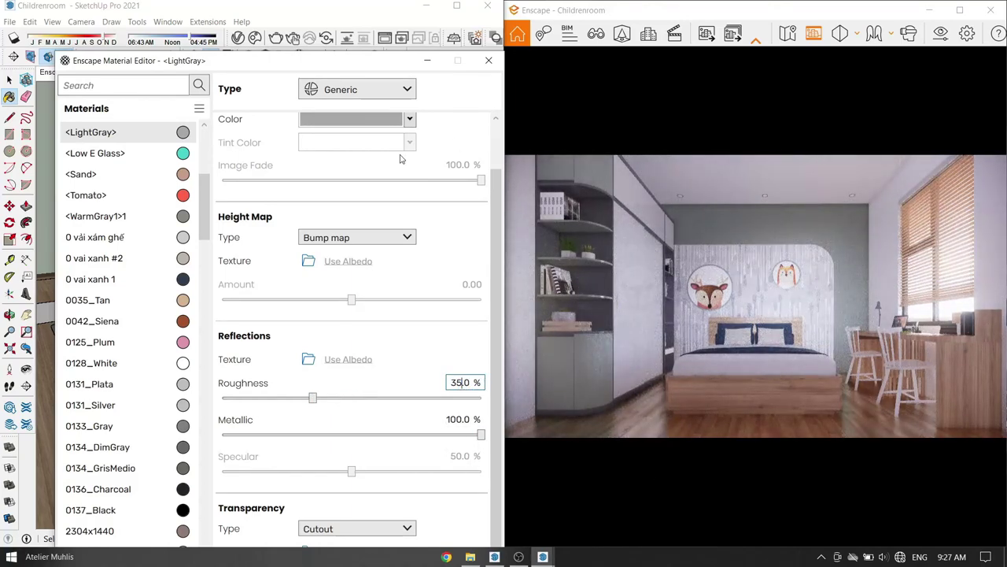
pyautogui.click(427, 61)
pyautogui.moveTo(181, 315)
pyautogui.mouseDown(button='middle')
pyautogui.moveTo(260, 315)
pyautogui.moveTo(268, 177)
pyautogui.mouseUp(button='middle')
pyautogui.scroll(-5, 259, 314)
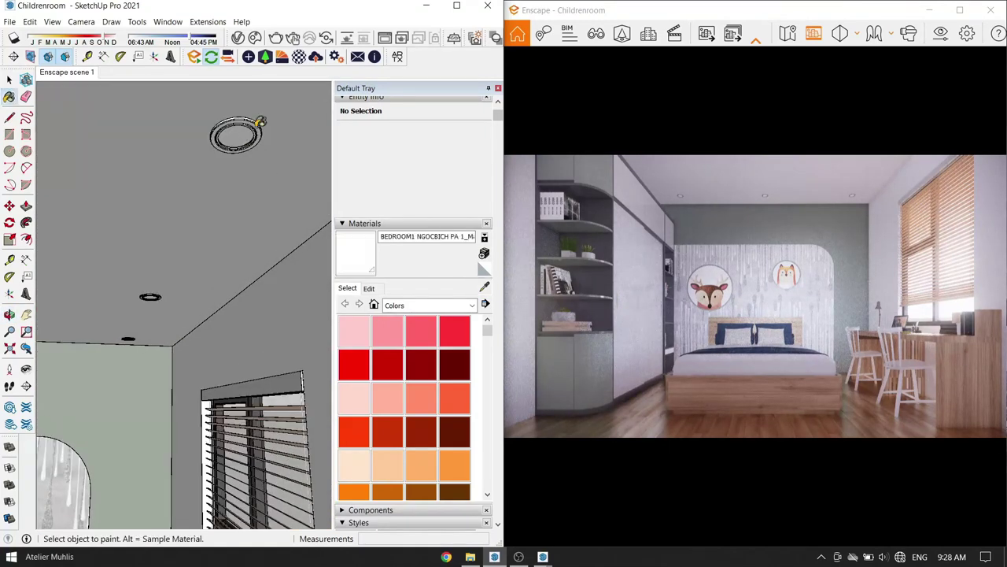
# Step: Make the ceiling downlight material self-illuminated with an orange glow
pyautogui.keyDown('alt'); pyautogui.click(259, 122); pyautogui.keyUp('alt')
pyautogui.click(358, 89)
pyautogui.click(362, 212)
pyautogui.click(408, 129)
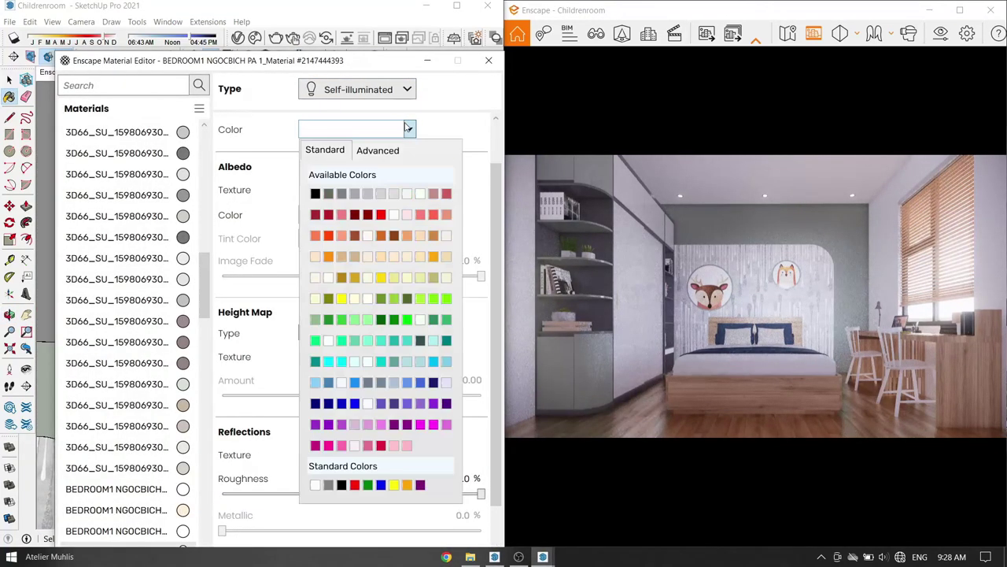
pyautogui.click(329, 257)
pyautogui.click(427, 61)
pyautogui.click(67, 71)
# Step: Select the ceiling light fixture and draw a line down from its centre
pyautogui.scroll(-3, 158, 358)
pyautogui.moveTo(157, 358)
pyautogui.mouseDown(button='middle')
pyautogui.moveTo(246, 236)
pyautogui.moveTo(220, 212)
pyautogui.mouseUp(button='middle')
pyautogui.scroll(4, 246, 225)
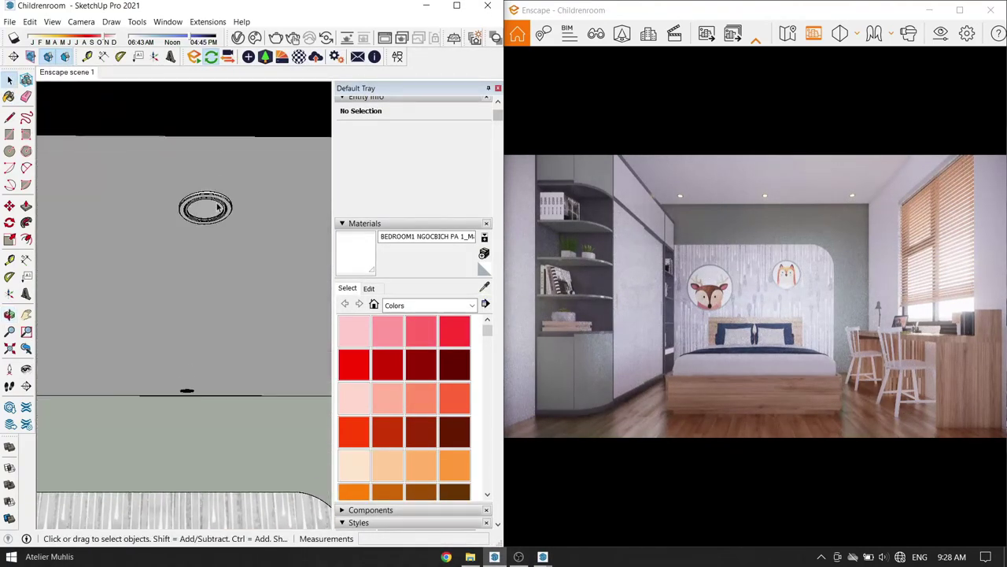
pyautogui.click(216, 211)
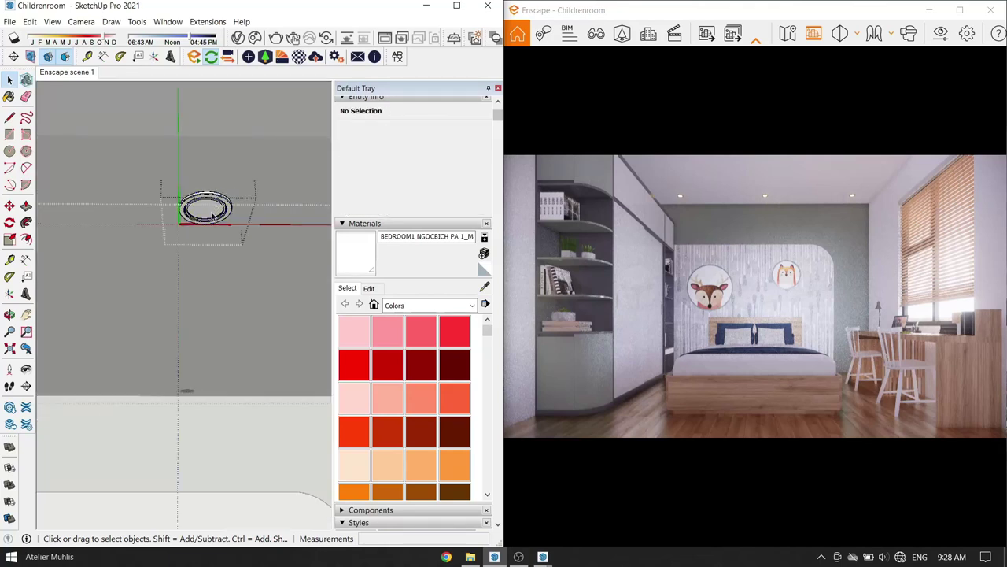
pyautogui.press('l')
pyautogui.scroll(2, 206, 209)
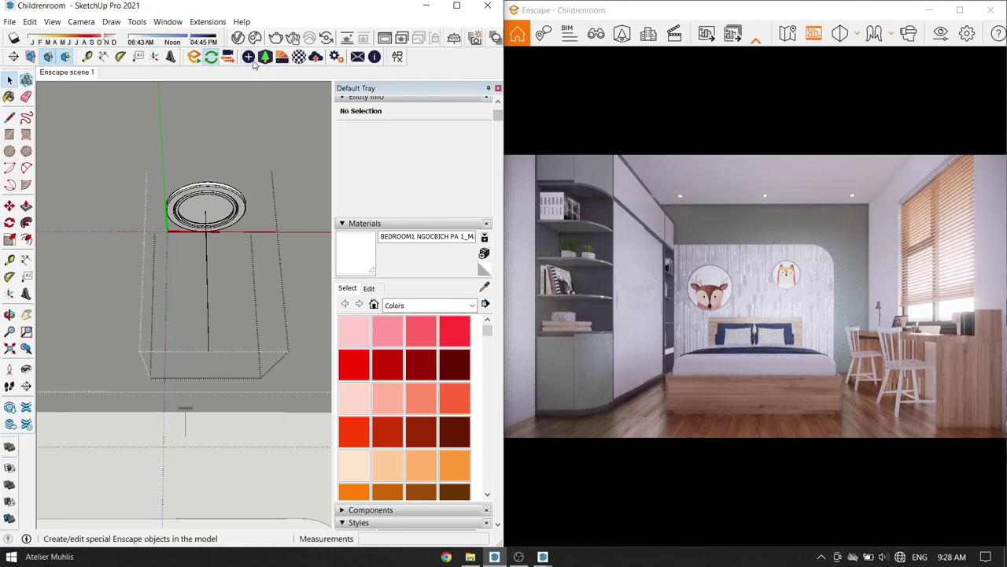
# Step: Place an Enscape spotlight under the ceiling light and paint its cone peach (Color C02)
pyautogui.click(252, 62)
pyautogui.click(150, 102)
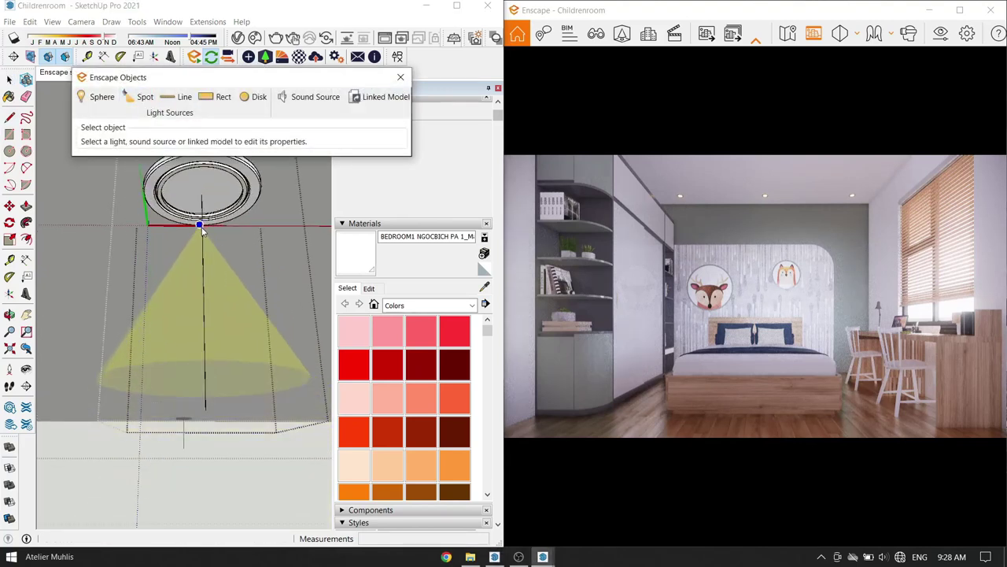
pyautogui.scroll(2, 208, 226)
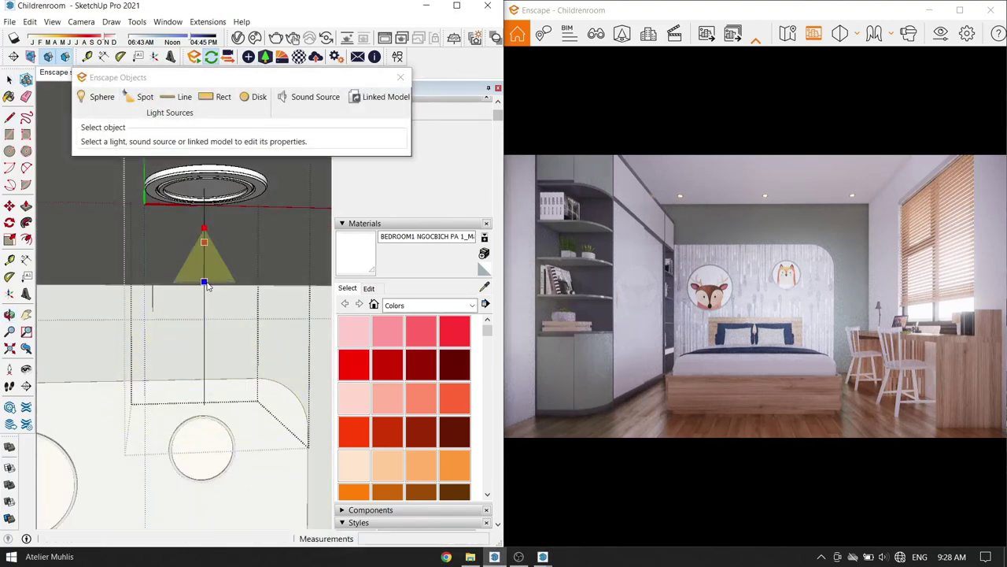
pyautogui.click(206, 284)
pyautogui.click(395, 478)
pyautogui.click(247, 362)
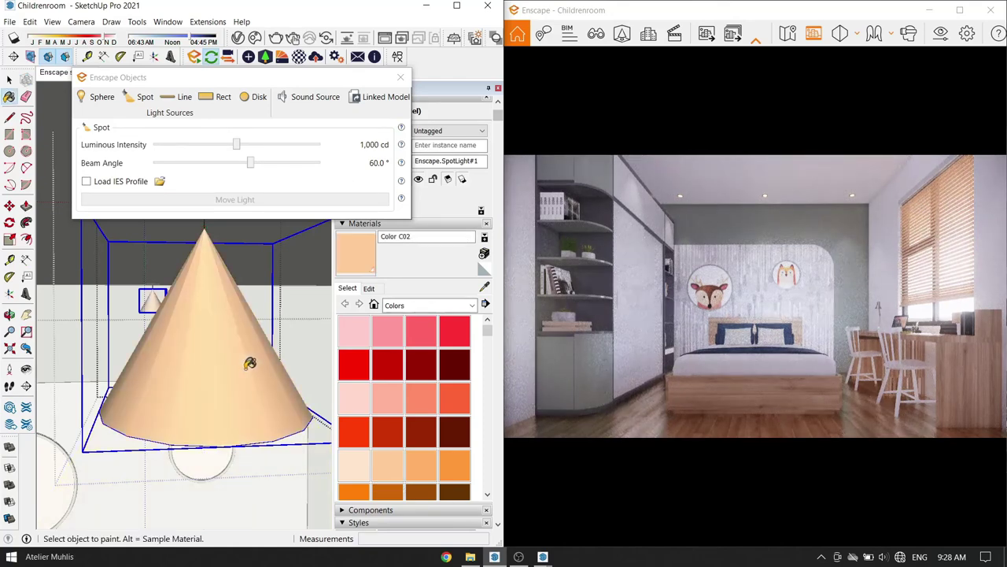
# Step: Give the spotlight the 21.ies profile from the Best IES folder
pyautogui.click(118, 182)
pyautogui.doubleClick(315, 183)
pyautogui.doubleClick(248, 221)
pyautogui.click(247, 311)
pyautogui.doubleClick(247, 299)
# Step: Raise the spotlight's luminous intensity to 3,527 cd
pyautogui.scroll(-3, 245, 358)
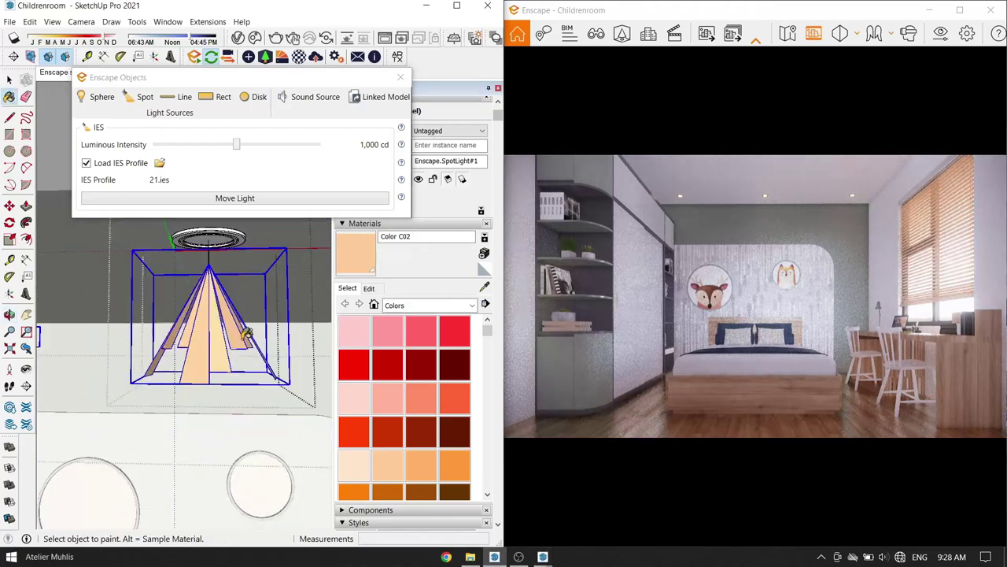
pyautogui.moveTo(245, 358); pyautogui.dragTo(247, 236, button='middle')
pyautogui.moveTo(236, 144); pyautogui.dragTo(251, 145)
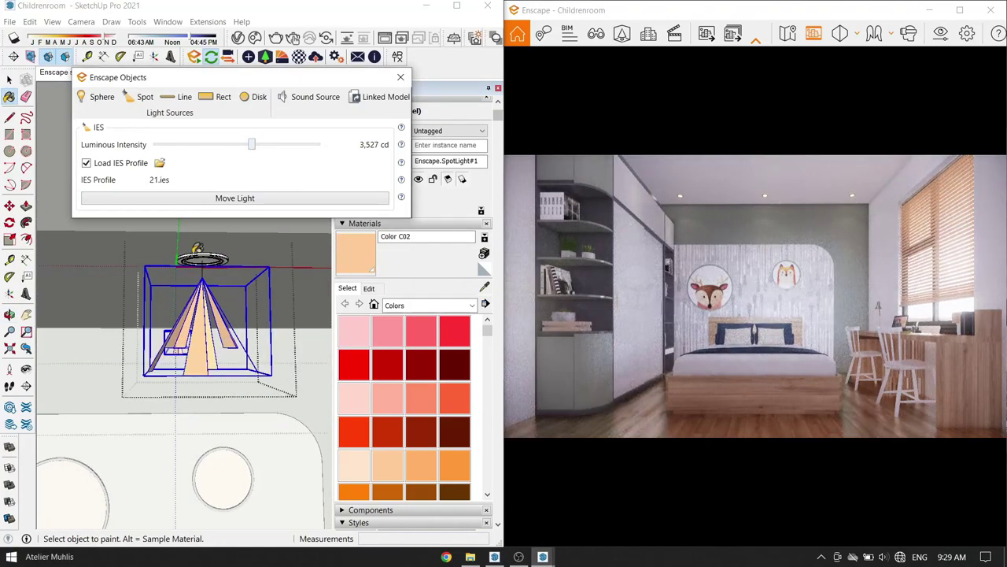
pyautogui.click(400, 77)
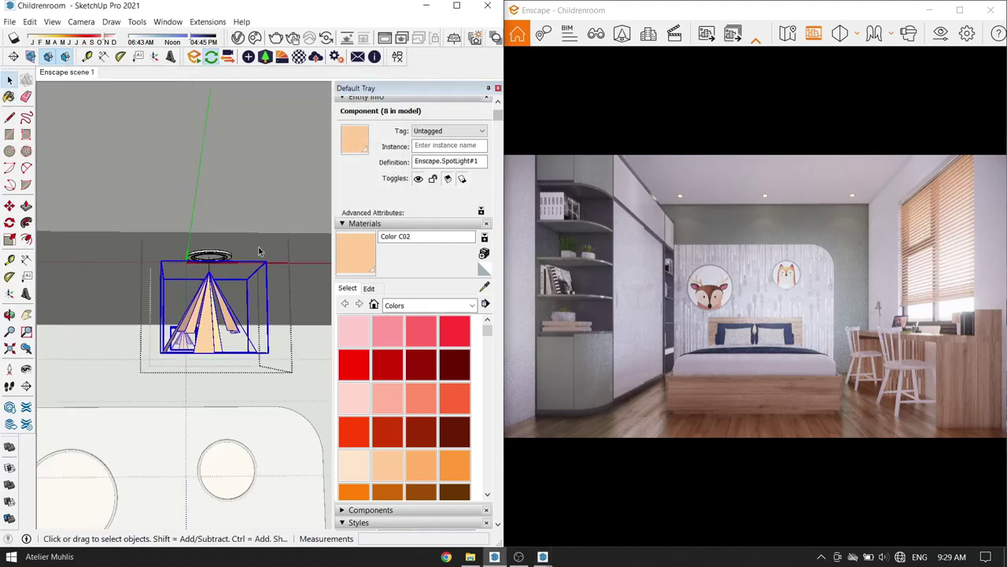
pyautogui.scroll(-5, 209, 307)
pyautogui.moveTo(208, 331)
pyautogui.mouseDown(button='middle')
pyautogui.moveTo(209, 300)
pyautogui.moveTo(93, 448)
pyautogui.mouseUp(button='middle')
pyautogui.scroll(-4, 209, 300)
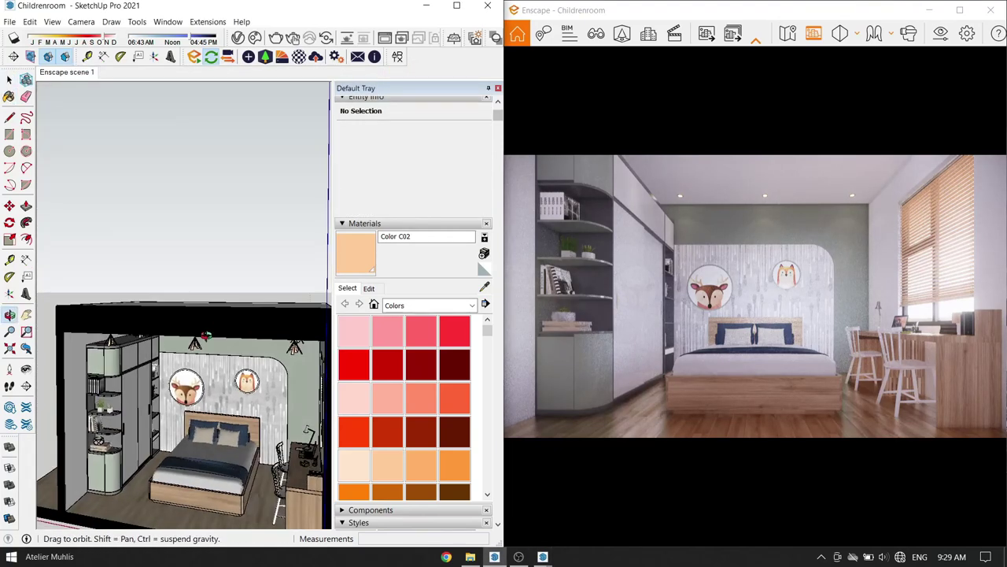
# Step: Place an Enscape rectangular light under the curved shelf
pyautogui.scroll(5, 111, 350)
pyautogui.scroll(3, 110, 351)
pyautogui.moveTo(110, 350)
pyautogui.mouseDown(button='middle')
pyautogui.moveTo(108, 384)
pyautogui.moveTo(197, 129)
pyautogui.mouseUp(button='middle')
pyautogui.scroll(2, 108, 384)
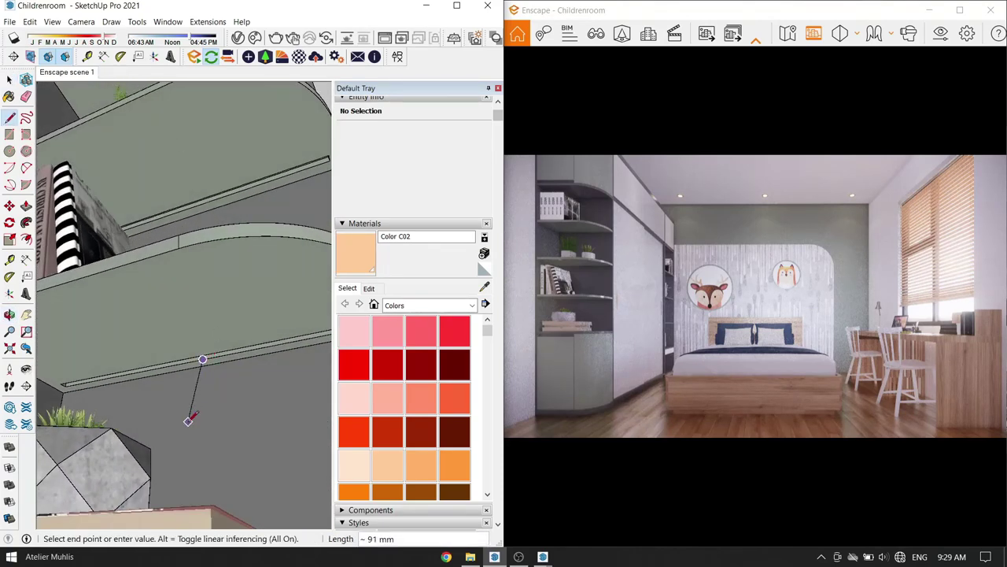
pyautogui.click(248, 57)
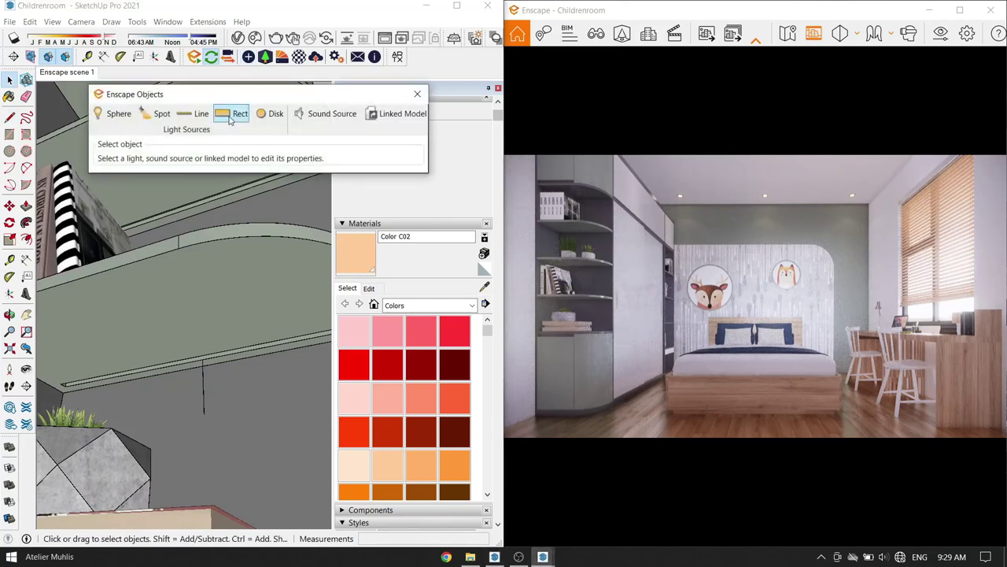
pyautogui.click(234, 113)
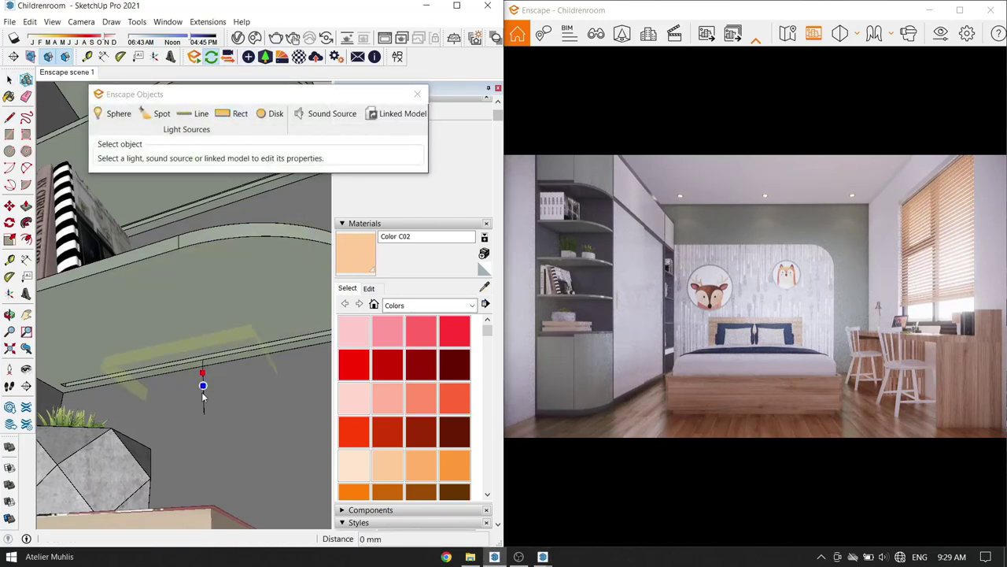
pyautogui.click(202, 386)
# Step: Shorten the rectangular light to a 0.56 m by 0.01 m strip
pyautogui.moveTo(149, 202); pyautogui.dragTo(192, 181)
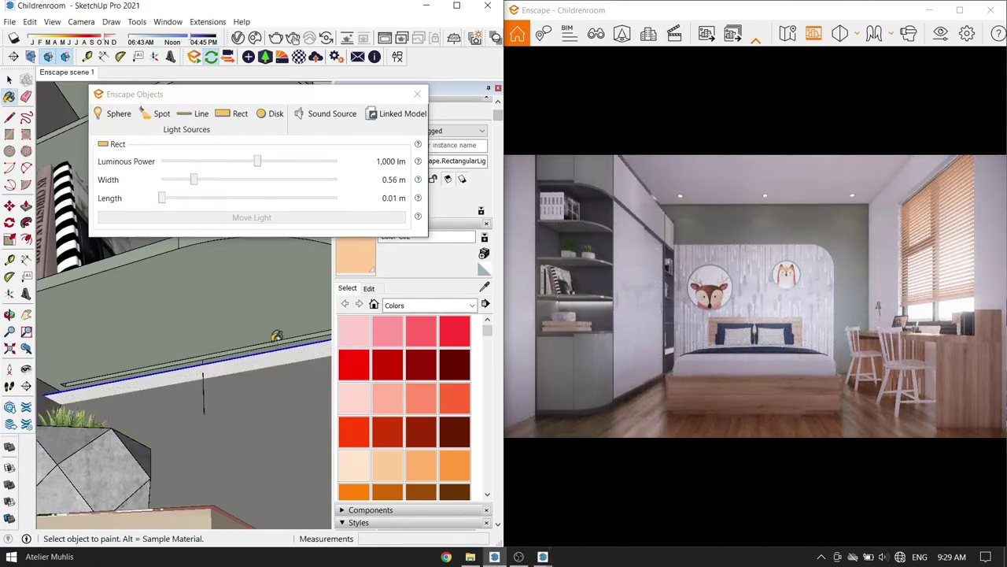
pyautogui.moveTo(275, 337); pyautogui.dragTo(266, 338, button='middle')
pyautogui.press('m')
pyautogui.moveTo(265, 339)
pyautogui.mouseDown(button='middle')
pyautogui.moveTo(275, 334)
pyautogui.moveTo(223, 387)
pyautogui.moveTo(247, 342)
pyautogui.moveTo(213, 313)
pyautogui.moveTo(225, 366)
pyautogui.moveTo(225, 288)
pyautogui.moveTo(245, 381)
pyautogui.moveTo(217, 287)
pyautogui.mouseUp(button='middle')
pyautogui.press('q')
pyautogui.press('space')
pyautogui.press('m')
# Step: Copy the light strip under the upper shelf and raise its power to 1,163 lm
pyautogui.click(217, 287)
pyautogui.press('ctrl')
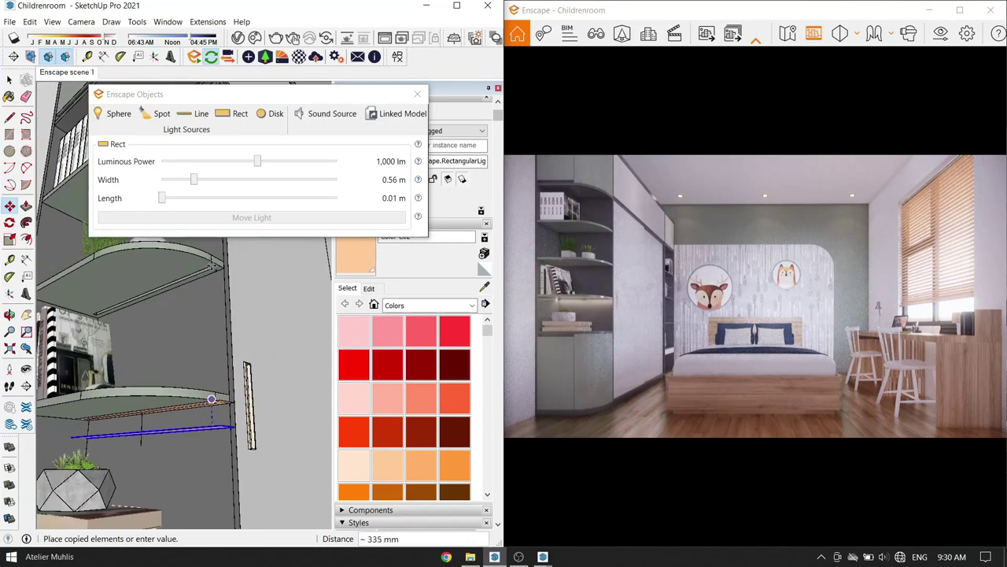
pyautogui.click(214, 260)
pyautogui.moveTo(214, 260)
pyautogui.mouseDown(button='middle')
pyautogui.moveTo(205, 373)
pyautogui.moveTo(197, 268)
pyautogui.mouseUp(button='middle')
pyautogui.moveTo(257, 162); pyautogui.dragTo(259, 161)
pyautogui.moveTo(170, 330)
pyautogui.mouseDown(button='middle')
pyautogui.moveTo(153, 305)
pyautogui.moveTo(220, 341)
pyautogui.moveTo(225, 291)
pyautogui.moveTo(202, 337)
pyautogui.mouseUp(button='middle')
# Step: Start another copy of the strip along the shelf, then cancel it and close the light settings
pyautogui.click(221, 340)
pyautogui.press('ctrl')
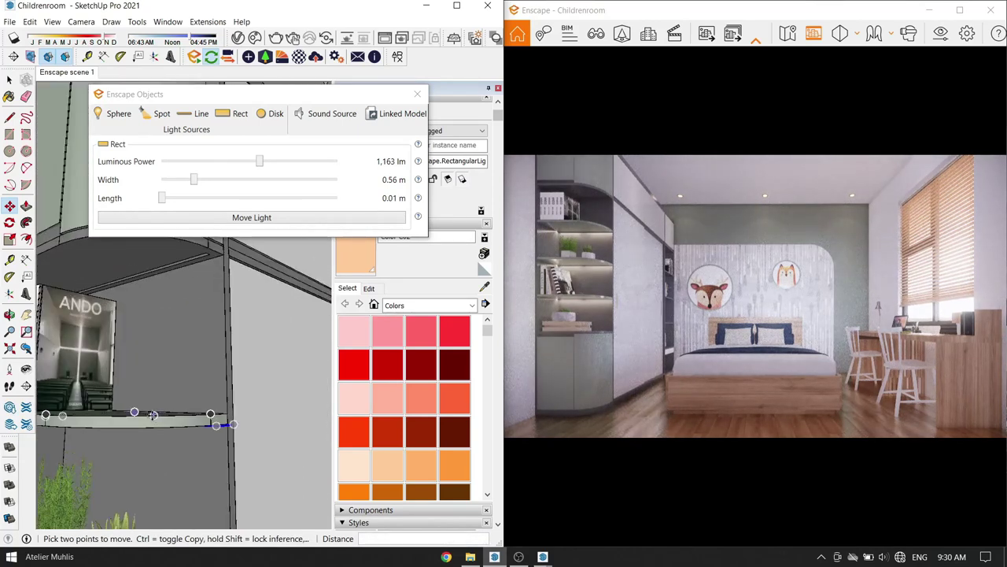
pyautogui.moveTo(153, 416); pyautogui.dragTo(62, 431, button='middle')
pyautogui.scroll(-5, 373, 435)
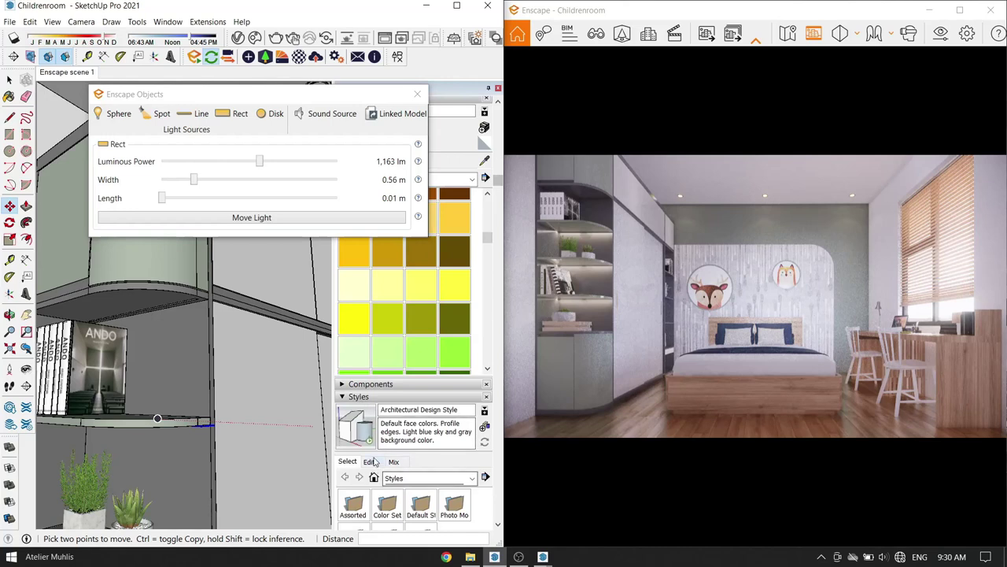
pyautogui.click(369, 462)
pyautogui.scroll(5, 393, 354)
pyautogui.moveTo(117, 331); pyautogui.dragTo(126, 370, button='middle')
pyautogui.press('ctrl')
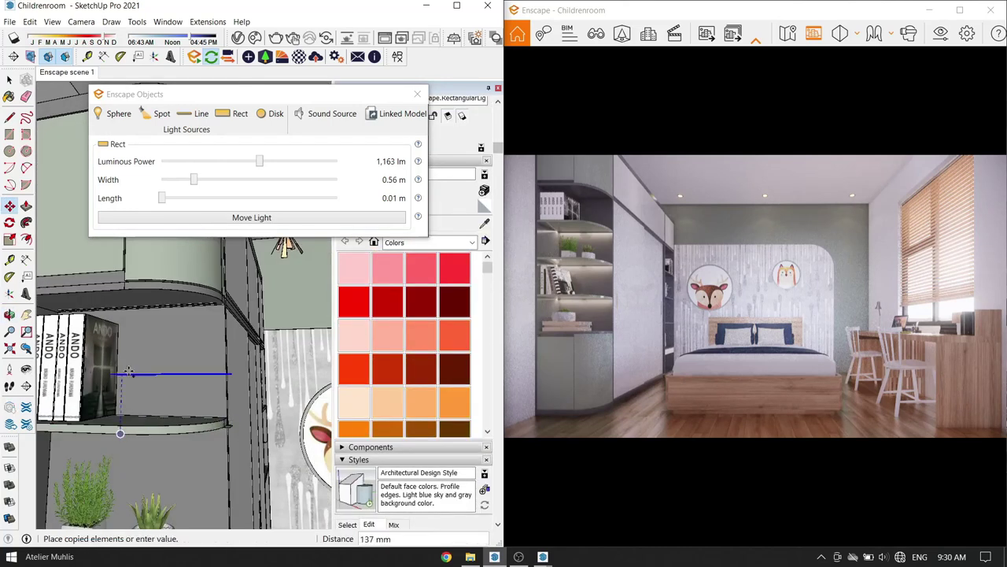
pyautogui.press('Escape')
pyautogui.press('space')
pyautogui.scroll(-3, 173, 346)
pyautogui.scroll(-3, 173, 346)
pyautogui.click(417, 94)
# Step: Place a new rectangular light at the ceiling edge with 0.01 m width
pyautogui.moveTo(137, 367); pyautogui.dragTo(150, 377, button='middle')
pyautogui.scroll(-3, 158, 370)
pyautogui.scroll(5, 236, 441)
pyautogui.moveTo(308, 474)
pyautogui.mouseDown(button='middle')
pyautogui.moveTo(178, 393)
pyautogui.moveTo(218, 353)
pyautogui.mouseUp(button='middle')
pyautogui.scroll(2, 229, 116)
pyautogui.click(244, 135)
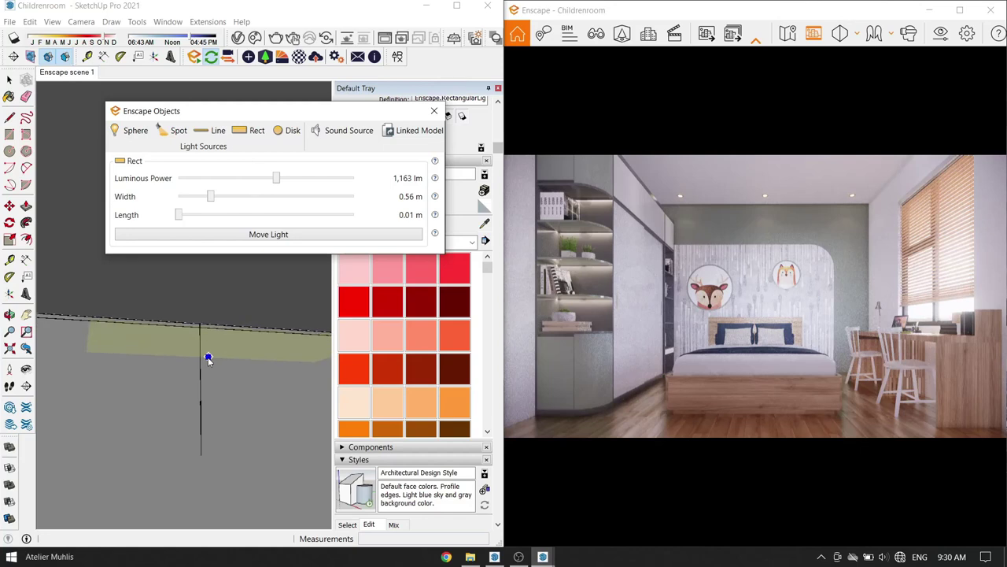
pyautogui.scroll(2, 207, 347)
pyautogui.click(197, 324)
pyautogui.moveTo(192, 197); pyautogui.dragTo(177, 197)
pyautogui.moveTo(236, 331); pyautogui.dragTo(315, 370, button='middle')
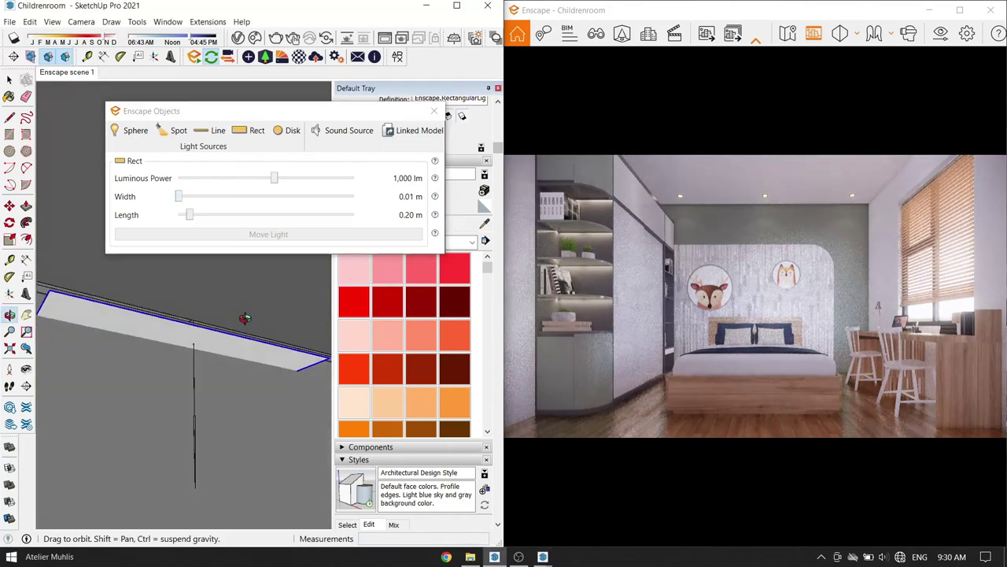
pyautogui.click(430, 110)
# Step: Paint the new light rectangle peach and lengthen it to 0.45 m
pyautogui.press('b')
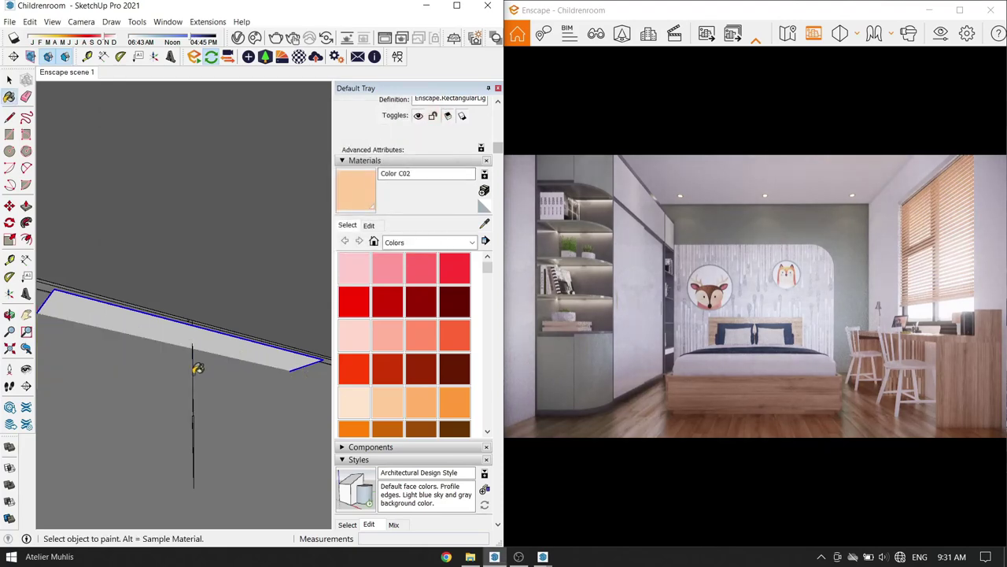
pyautogui.click(196, 356)
pyautogui.scroll(5, 703, 331)
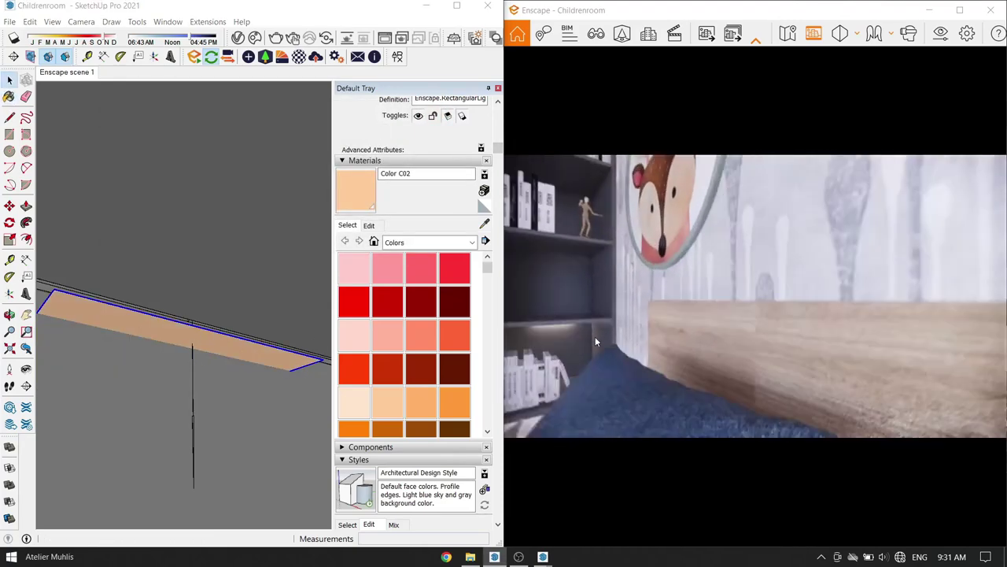
pyautogui.press('m')
pyautogui.click(254, 393)
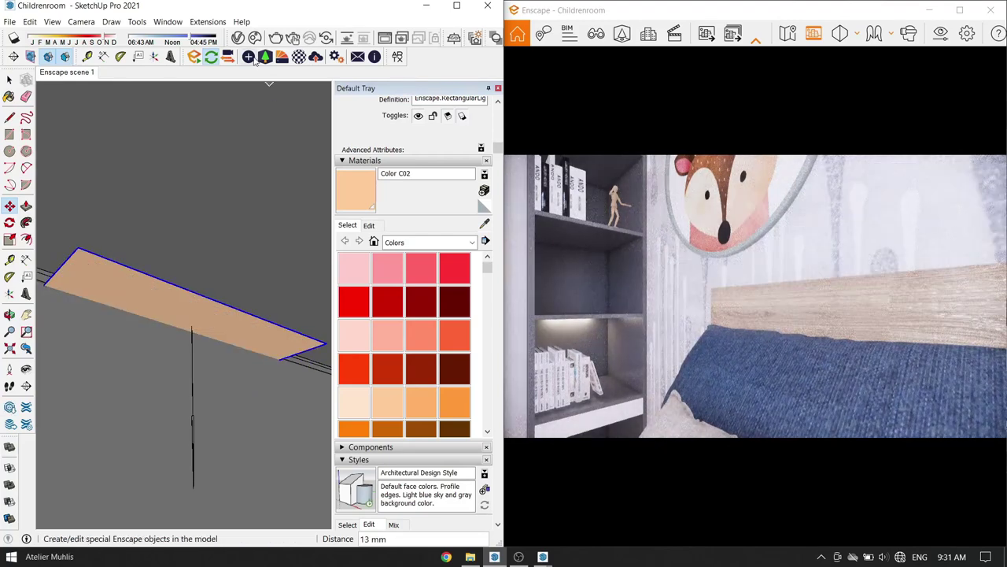
pyautogui.click(282, 57)
pyautogui.moveTo(209, 236); pyautogui.dragTo(223, 233)
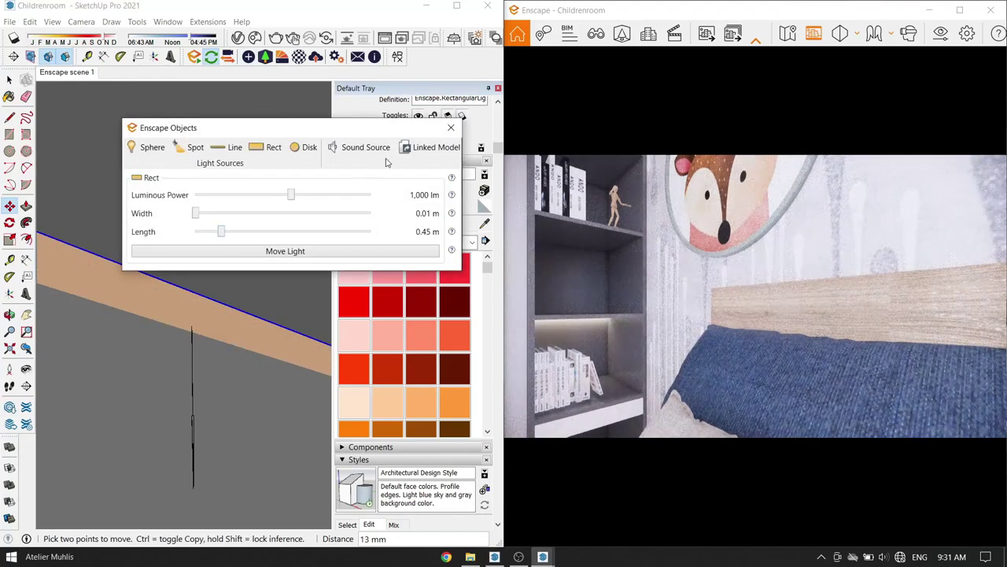
pyautogui.click(451, 128)
# Step: Move the light strip under the top shelf and copy it to the shelf corner
pyautogui.scroll(2, 173, 365)
pyautogui.moveTo(172, 364)
pyautogui.mouseDown(button='middle')
pyautogui.moveTo(178, 422)
pyautogui.moveTo(248, 362)
pyautogui.mouseUp(button='middle')
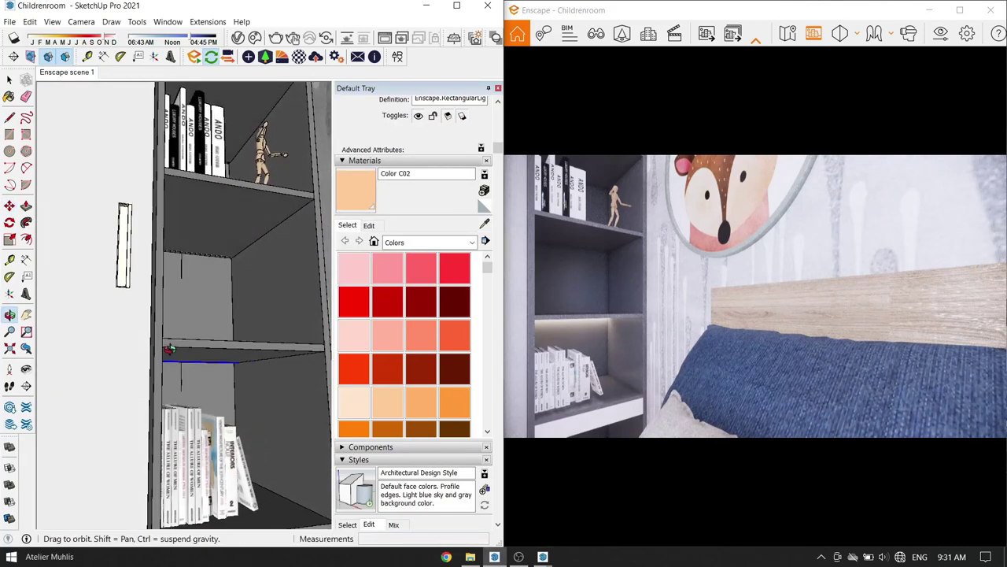
pyautogui.click(280, 162)
pyautogui.moveTo(280, 161)
pyautogui.mouseDown(button='middle')
pyautogui.moveTo(309, 223)
pyautogui.moveTo(304, 180)
pyautogui.mouseUp(button='middle')
pyautogui.press('ctrl')
pyautogui.click(309, 223)
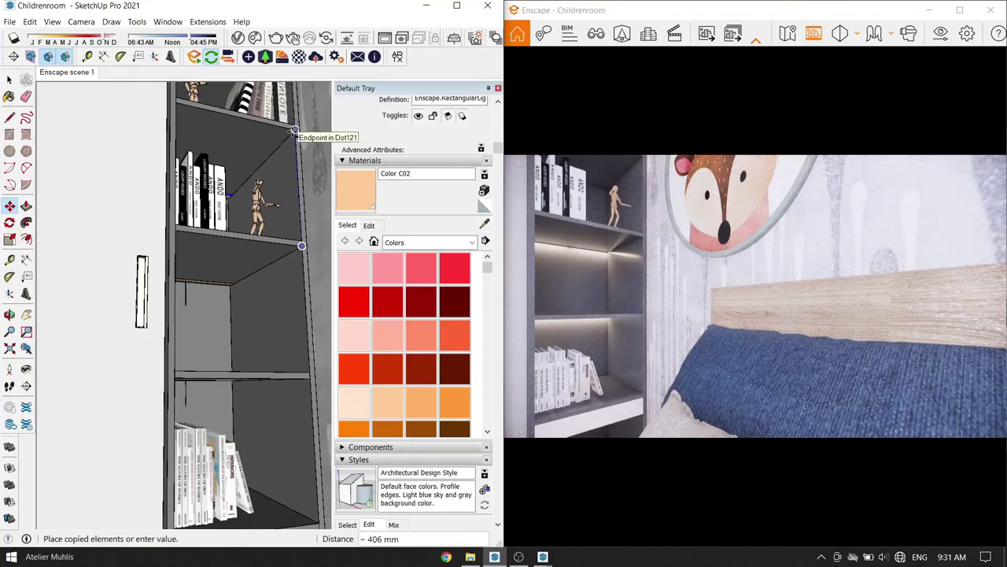
pyautogui.click(295, 130)
pyautogui.moveTo(294, 130)
pyautogui.mouseDown(button='middle')
pyautogui.moveTo(244, 307)
pyautogui.moveTo(260, 299)
pyautogui.mouseUp(button='middle')
pyautogui.press('space')
pyautogui.click(677, 287)
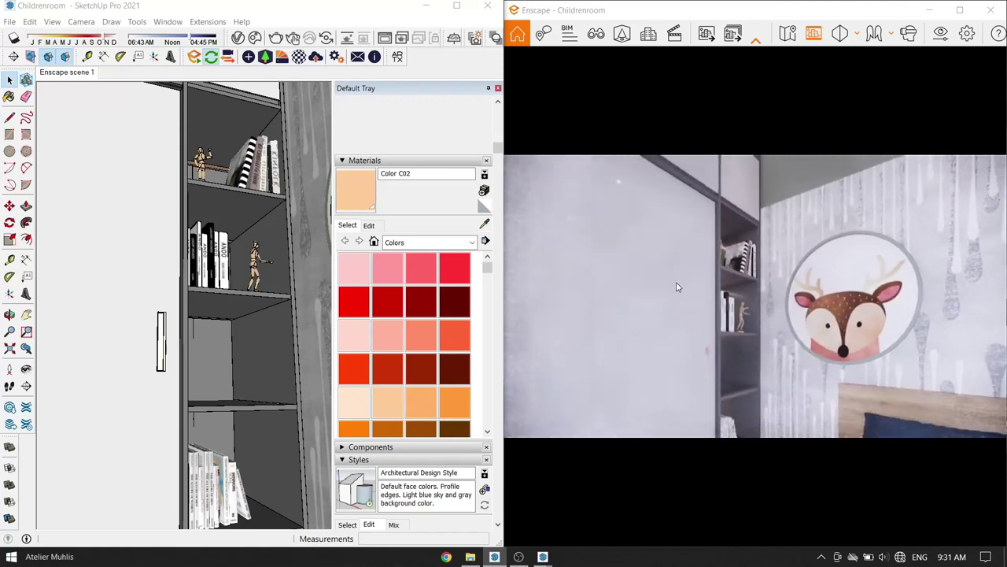
# Step: Switch to the Enscape scene 1 view facing the window wall and floor
pyautogui.click(596, 33)
pyautogui.click(610, 197)
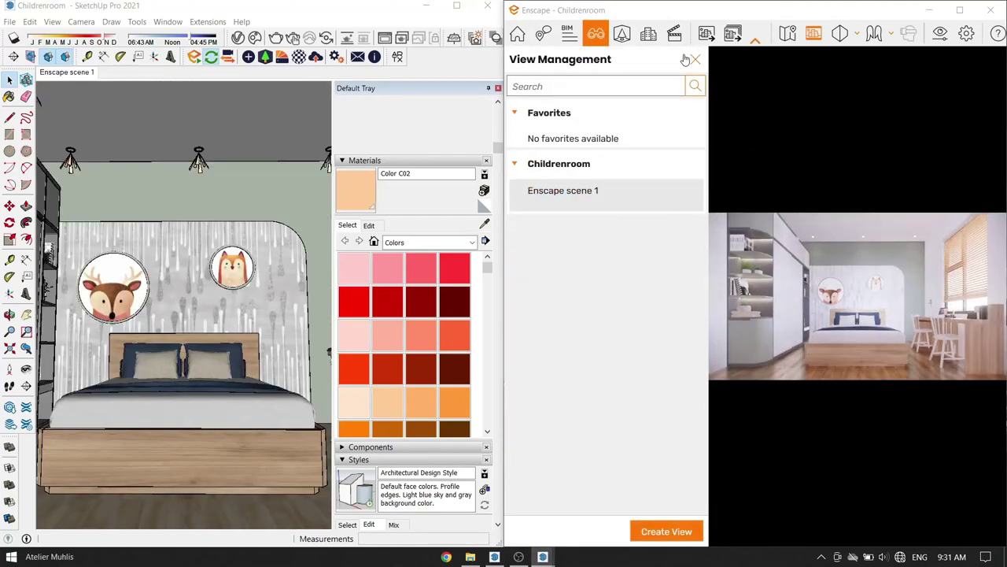
pyautogui.click(695, 59)
pyautogui.moveTo(274, 368); pyautogui.dragTo(177, 396, button='middle')
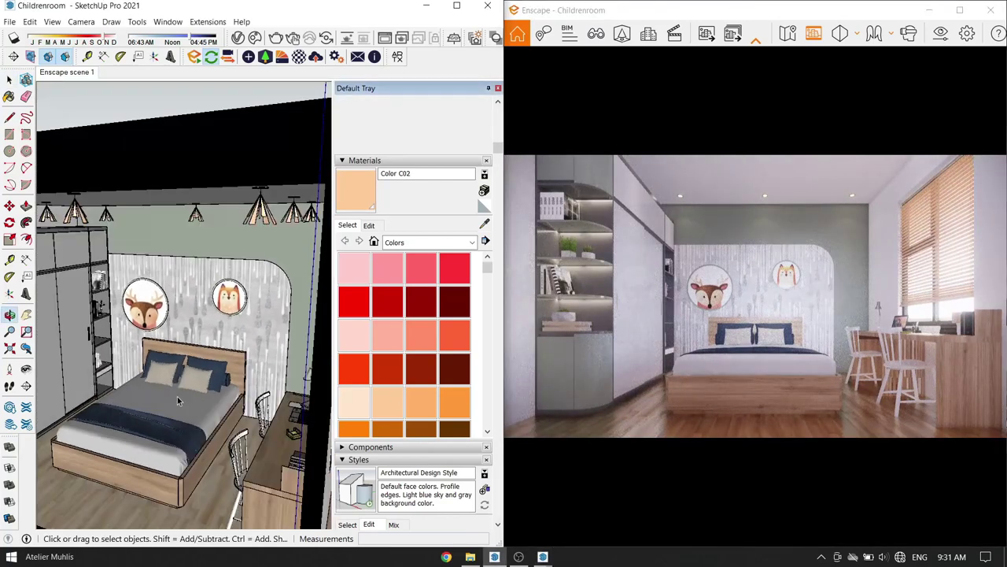
pyautogui.scroll(5, 177, 396)
pyautogui.press('l')
pyautogui.click(247, 472)
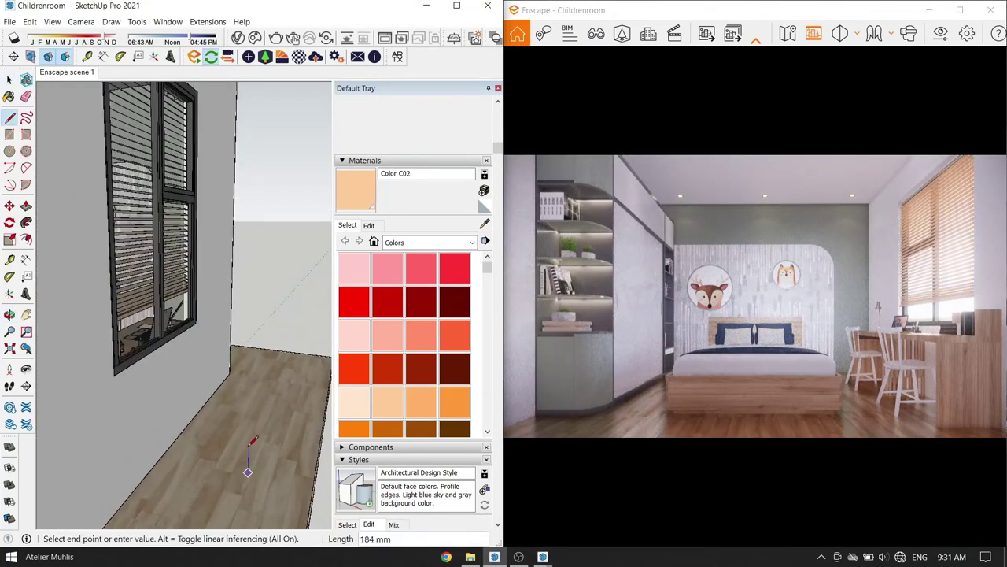
pyautogui.press('space')
# Step: Place an Enscape spot light on the floor by the window at 10,000 cd
pyautogui.click(247, 57)
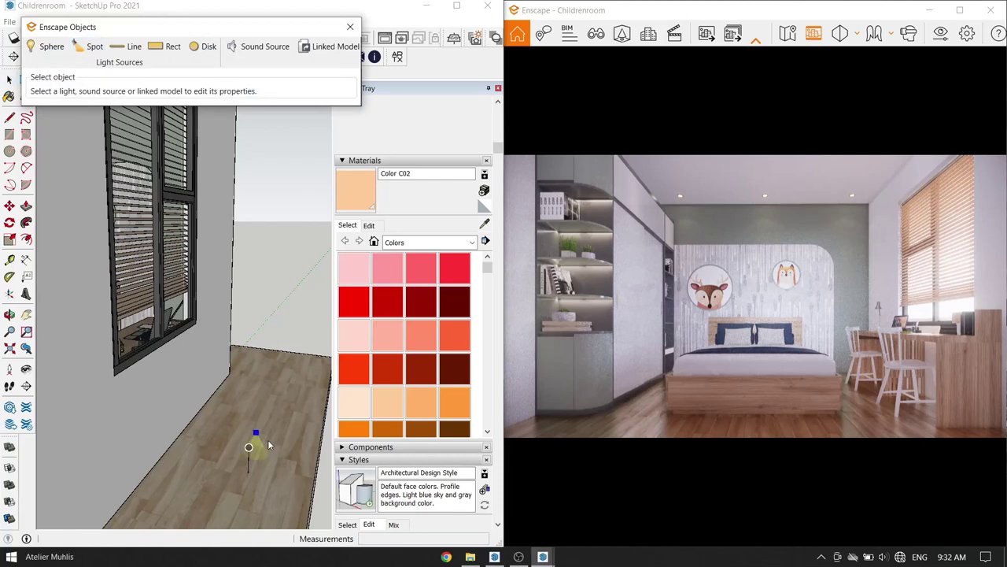
pyautogui.scroll(3, 268, 445)
pyautogui.click(247, 449)
pyautogui.scroll(2, 247, 450)
pyautogui.click(249, 426)
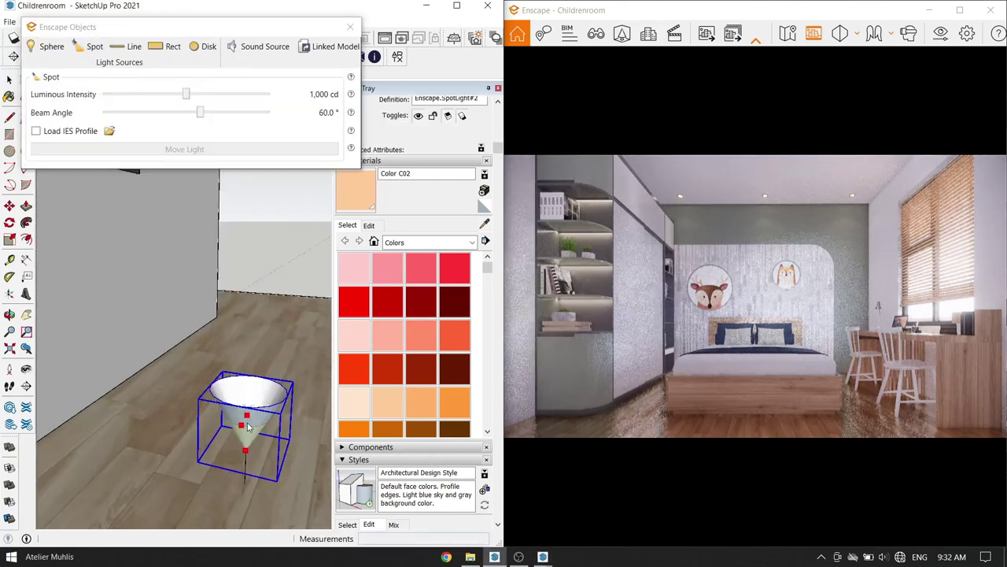
pyautogui.moveTo(186, 94); pyautogui.dragTo(210, 95)
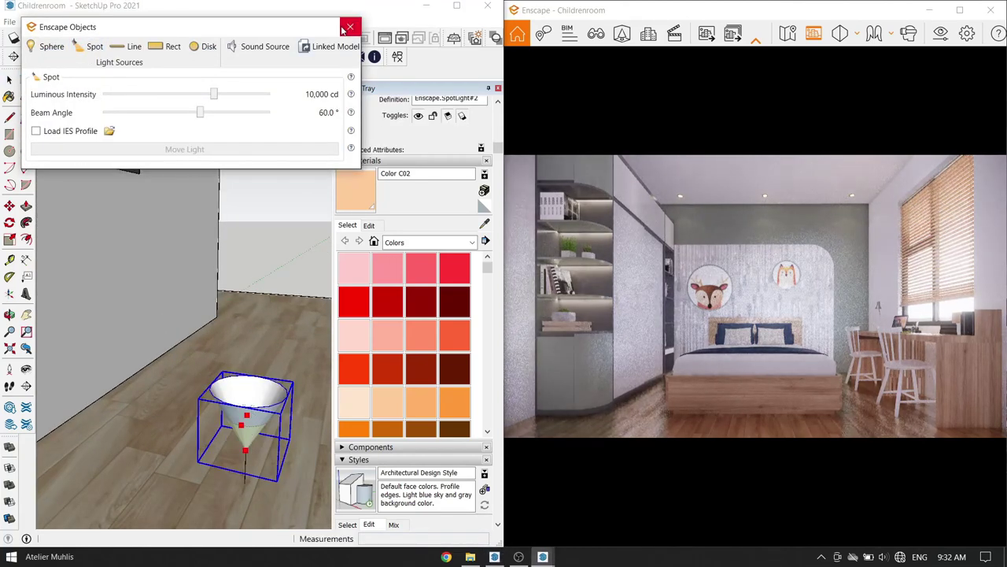
pyautogui.click(350, 26)
pyautogui.scroll(2, 244, 455)
pyautogui.press('m')
pyautogui.click(244, 454)
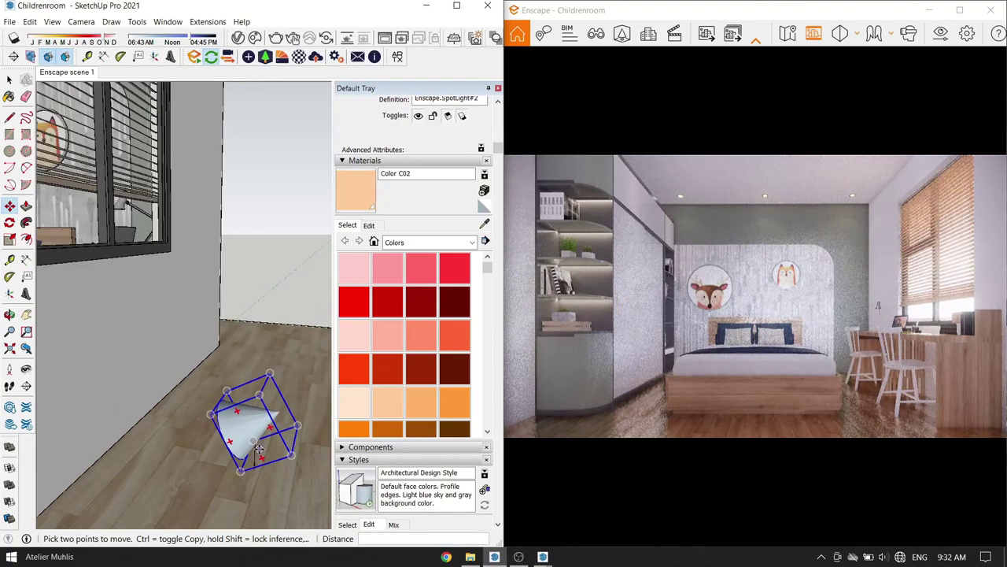
# Step: Copy the spot light once beside the original at the window
pyautogui.scroll(-6, 196, 393)
pyautogui.moveTo(131, 333)
pyautogui.mouseDown(button='middle')
pyautogui.moveTo(61, 423)
pyautogui.moveTo(96, 458)
pyautogui.moveTo(141, 394)
pyautogui.mouseUp(button='middle')
pyautogui.click(63, 404)
pyautogui.click(144, 395)
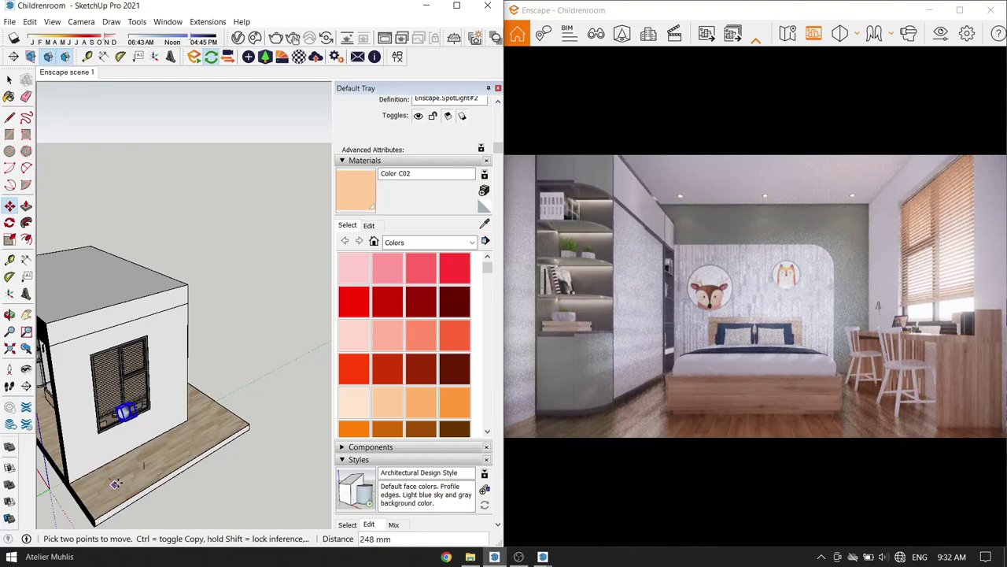
pyautogui.press('ctrl')
pyautogui.moveTo(209, 506)
pyautogui.mouseDown(button='middle')
pyautogui.moveTo(189, 441)
pyautogui.moveTo(125, 445)
pyautogui.moveTo(299, 364)
pyautogui.mouseUp(button='middle')
pyautogui.click(189, 441)
pyautogui.press('space')
# Step: Copy the selected spot lights lower down the window
pyautogui.press('m')
pyautogui.click(299, 364)
pyautogui.press('ctrl')
pyautogui.click(291, 450)
pyautogui.press('space')
pyautogui.moveTo(291, 449); pyautogui.dragTo(229, 332, button='middle')
# Step: Add more lights to the selection and copy them further down
pyautogui.keyDown('shift'); pyautogui.click(214, 343); pyautogui.keyUp('shift')
pyautogui.press('m')
pyautogui.moveTo(259, 390); pyautogui.dragTo(291, 283, button='middle')
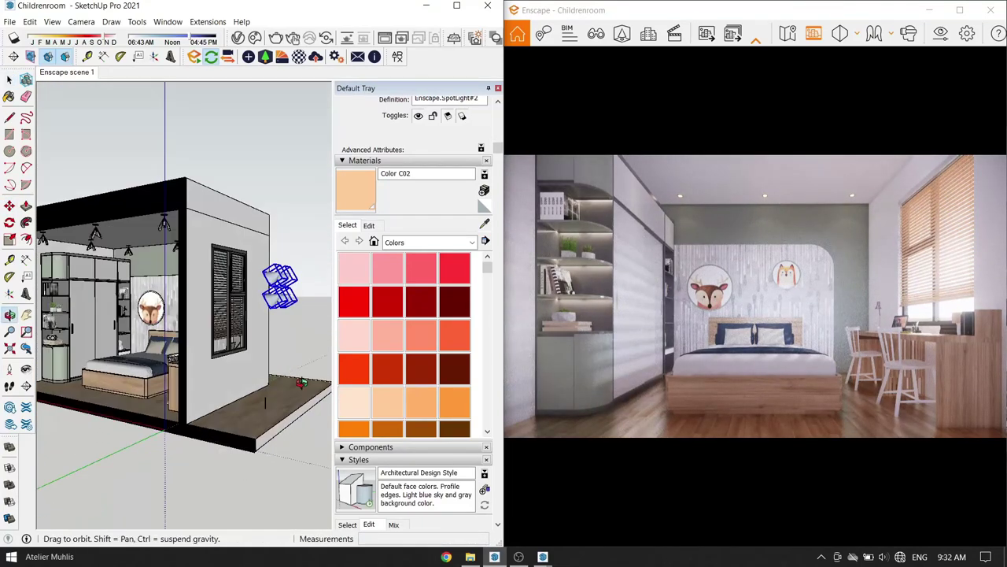
pyautogui.click(291, 284)
pyautogui.press('ctrl')
pyautogui.click(313, 417)
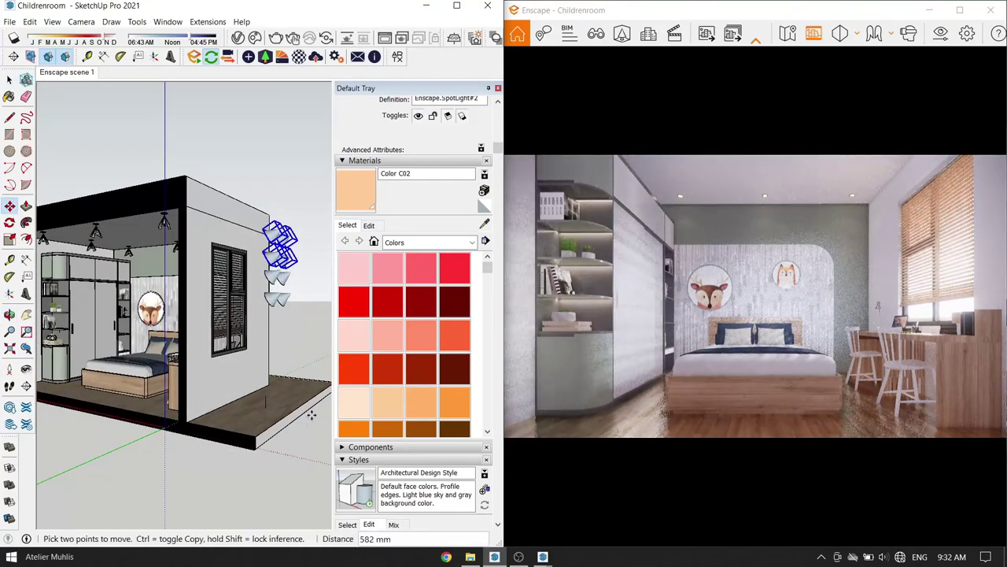
pyautogui.press('space')
# Step: Copy the right-hand column of lights to the right, forming another column
pyautogui.moveTo(314, 417); pyautogui.dragTo(236, 330, button='middle')
pyautogui.scroll(3, 205, 314)
pyautogui.scroll(2, 204, 314)
pyautogui.moveTo(158, 355); pyautogui.dragTo(203, 338, button='middle')
pyautogui.click(202, 378)
pyautogui.click(202, 501)
pyautogui.press('ctrl')
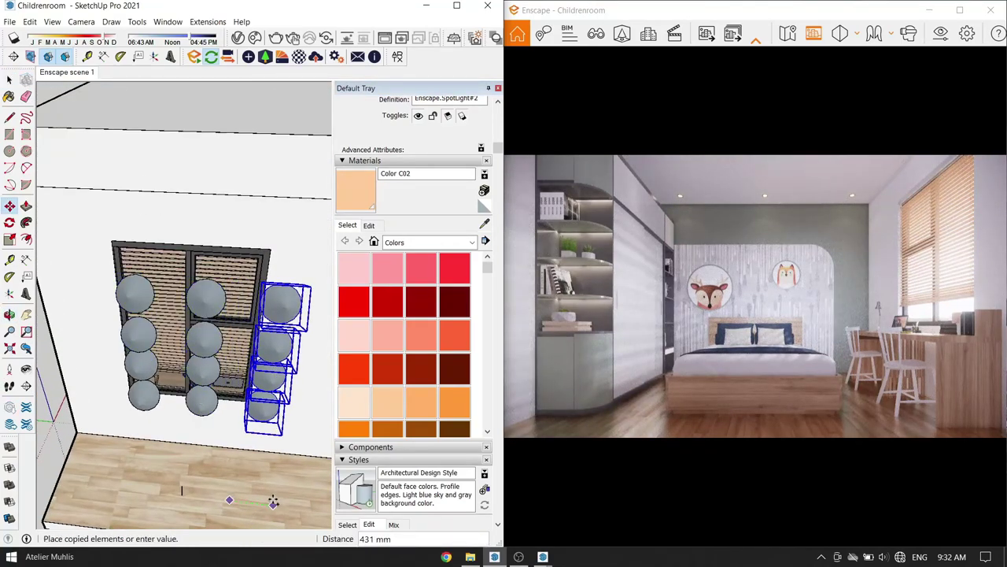
pyautogui.click(272, 499)
pyautogui.press('space')
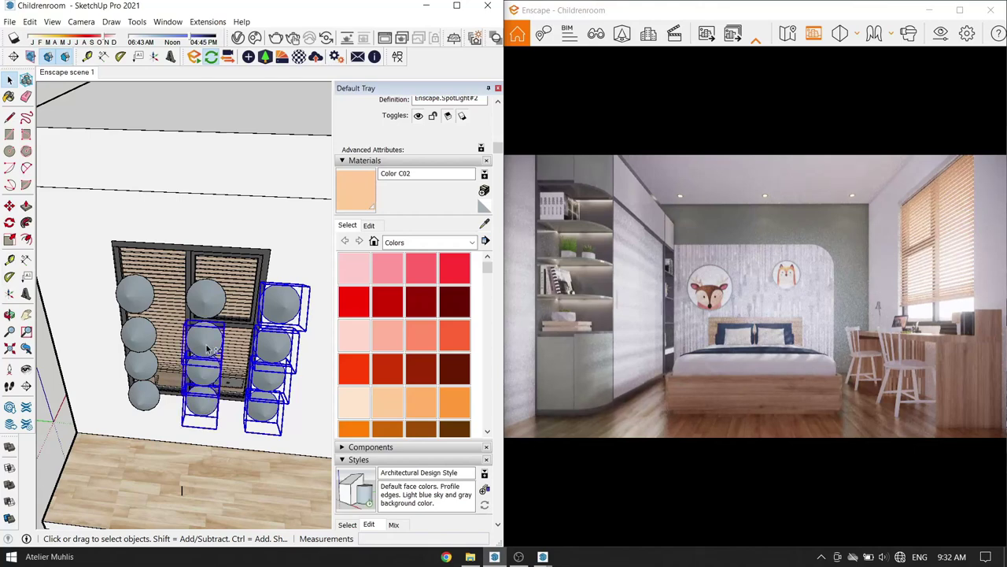
pyautogui.scroll(-5, 189, 410)
pyautogui.press('m')
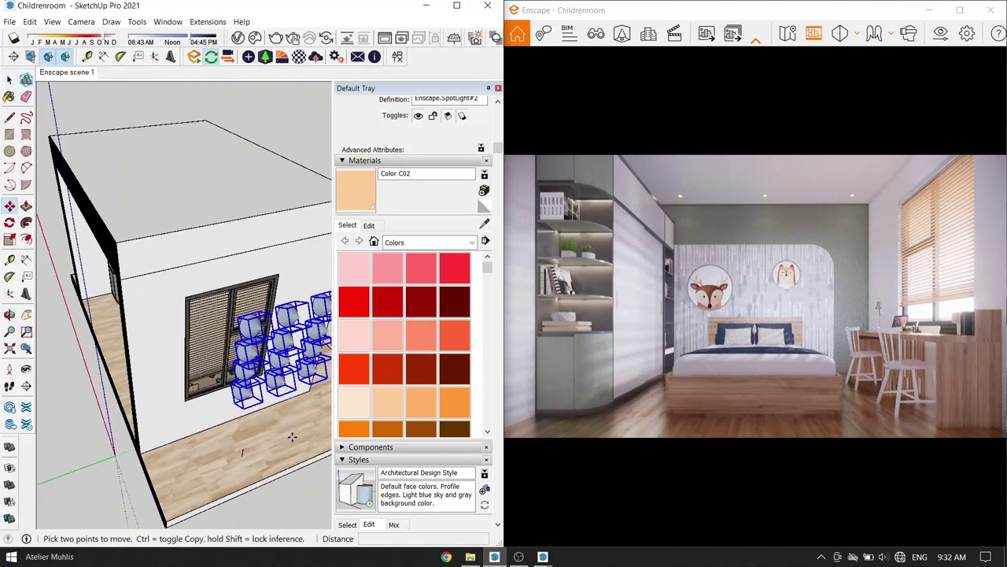
pyautogui.click(239, 437)
pyautogui.moveTo(239, 438)
pyautogui.mouseDown(button='middle')
pyautogui.moveTo(242, 396)
pyautogui.moveTo(254, 450)
pyautogui.moveTo(210, 422)
pyautogui.mouseUp(button='middle')
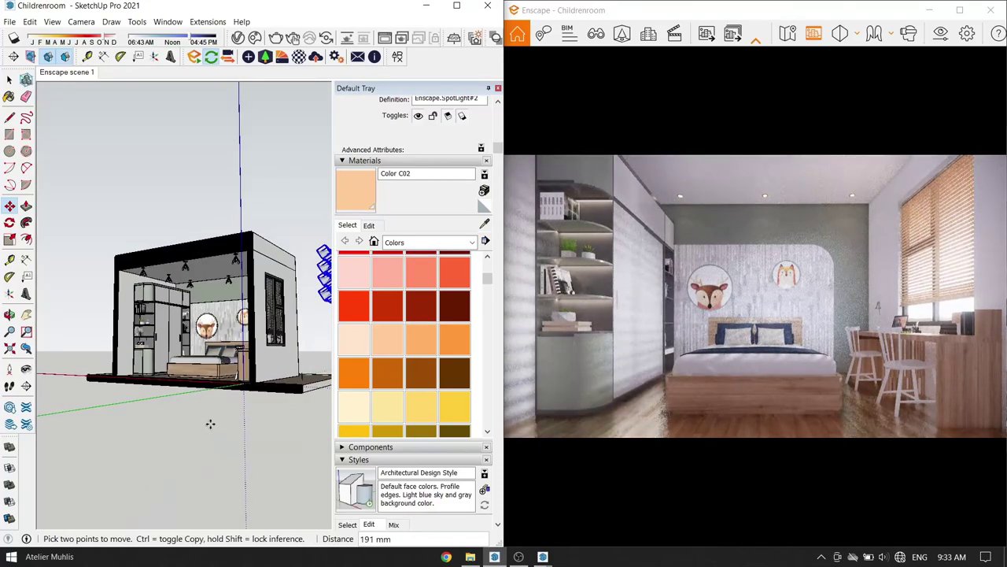
# Step: Save an Enscape screenshot of the current bedroom render with the window spotlights
pyautogui.click(705, 36)
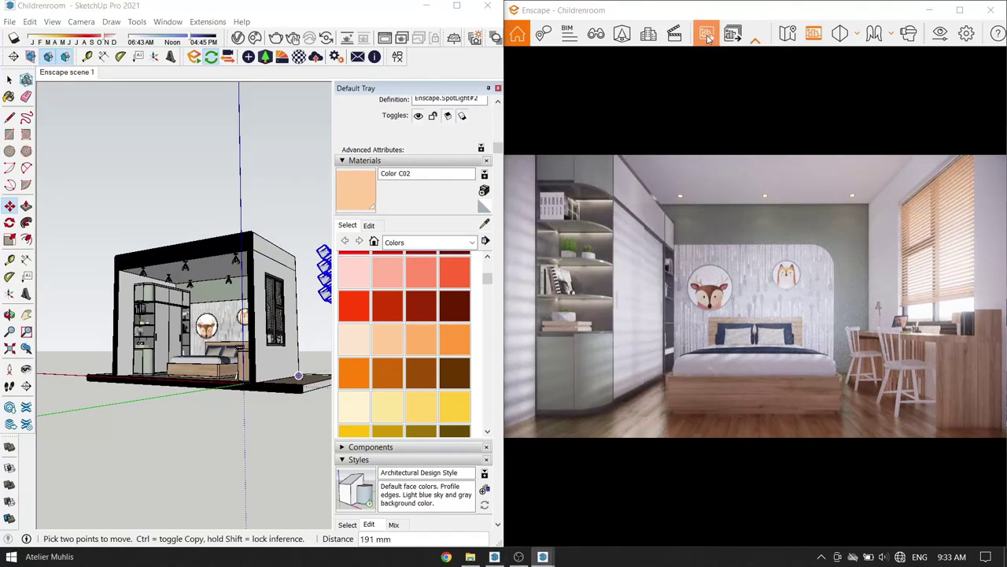
pyautogui.click(895, 402)
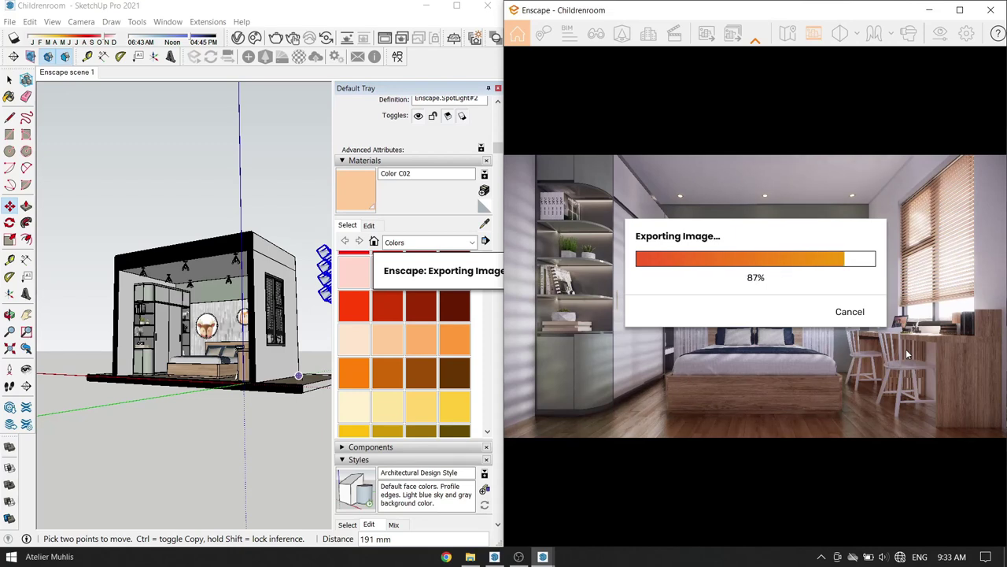
pyautogui.moveTo(236, 440)
pyautogui.mouseDown(button='middle')
pyautogui.moveTo(134, 472)
pyautogui.moveTo(243, 477)
pyautogui.moveTo(202, 472)
pyautogui.mouseUp(button='middle')
pyautogui.scroll(-3, 277, 487)
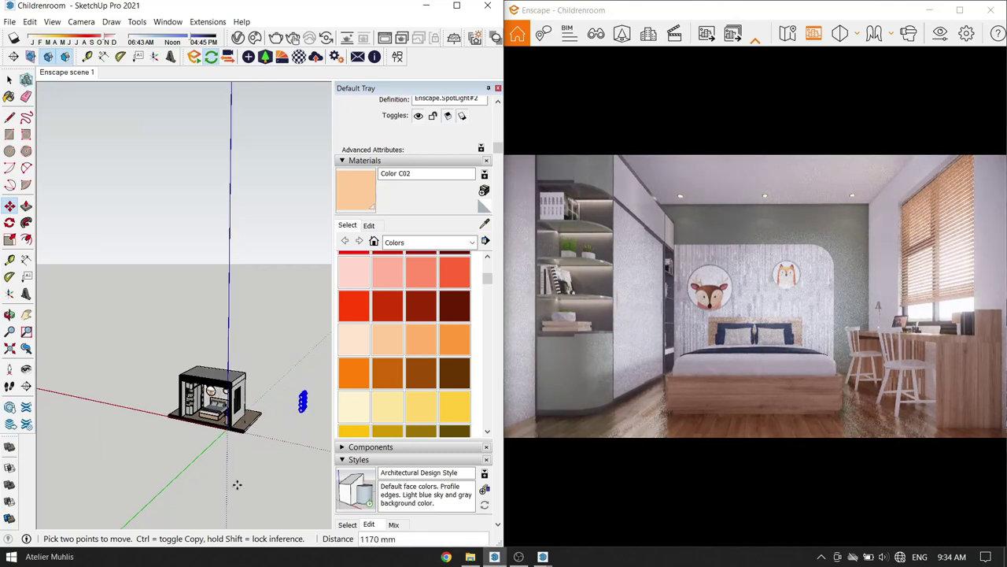
# Step: Set motion blur, lens flare and bloom to 0 in Enscape's image settings
pyautogui.click(940, 33)
pyautogui.click(196, 80)
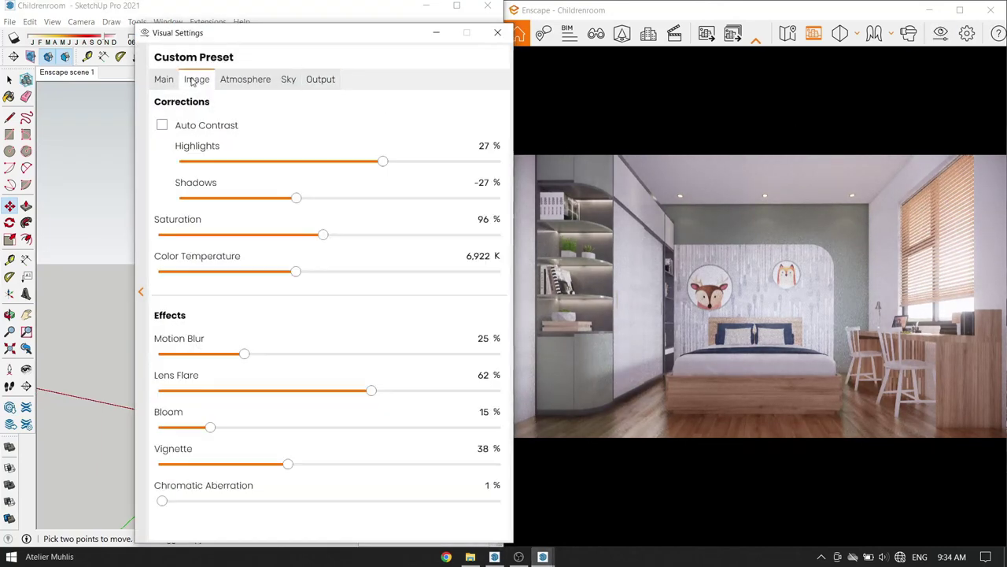
pyautogui.moveTo(245, 354); pyautogui.dragTo(150, 354)
pyautogui.moveTo(371, 390); pyautogui.dragTo(149, 390)
pyautogui.moveTo(210, 426); pyautogui.dragTo(103, 426)
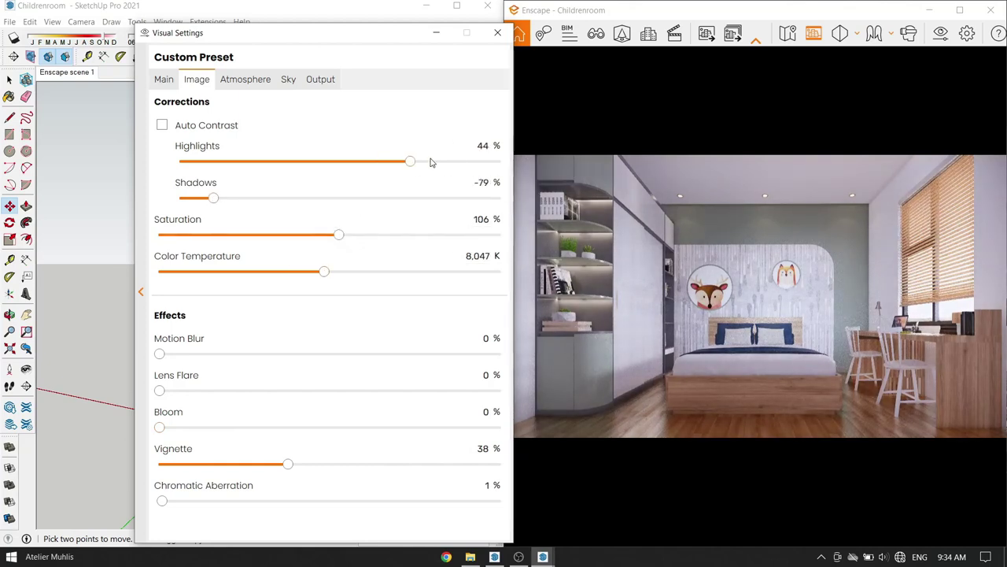
# Step: Widen the field of view slightly, raise exposure to 67% and rotate the sky to 94°
pyautogui.click(164, 79)
pyautogui.moveTo(370, 322); pyautogui.dragTo(361, 322)
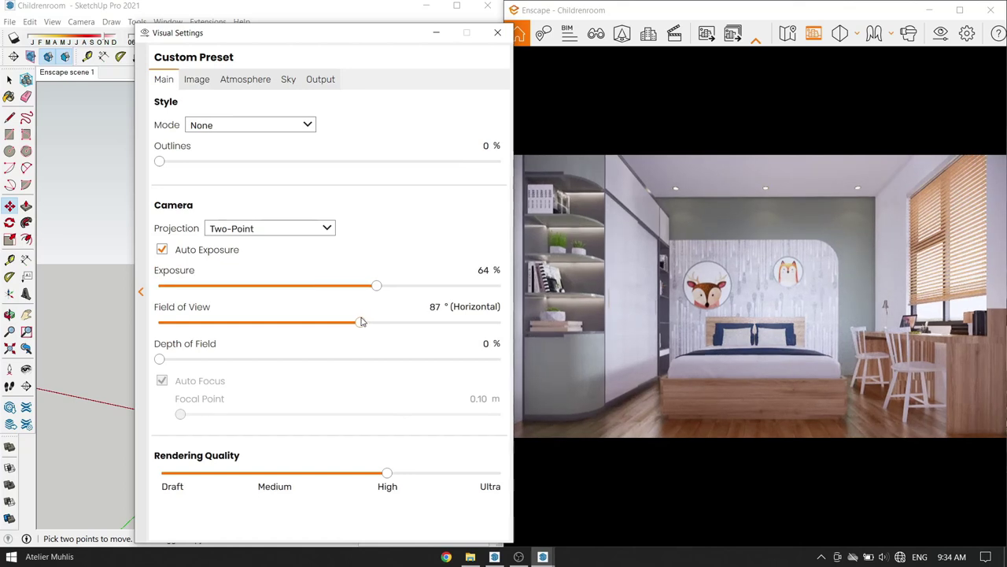
pyautogui.moveTo(377, 287); pyautogui.dragTo(390, 287)
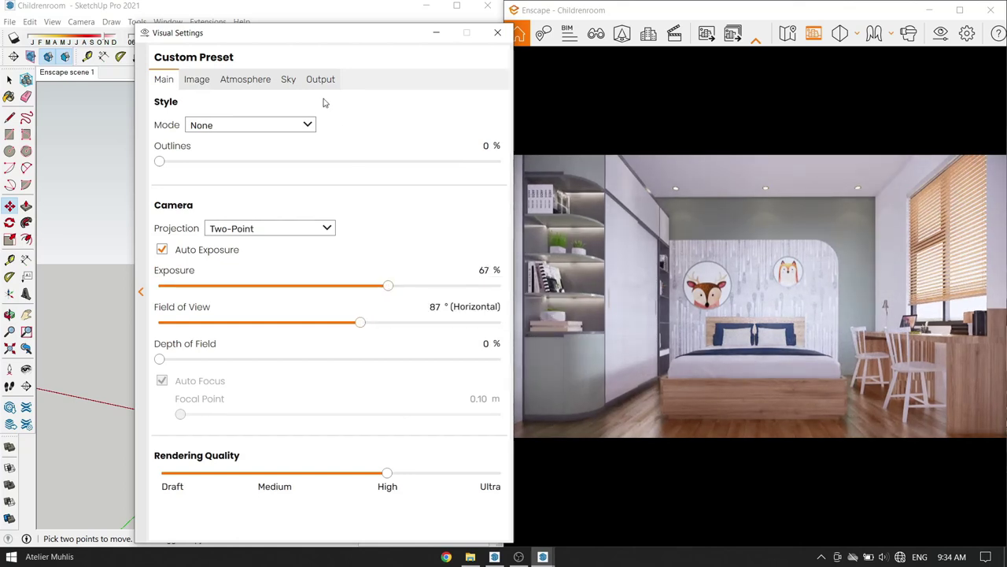
pyautogui.click(288, 80)
pyautogui.moveTo(270, 190)
pyautogui.mouseDown()
pyautogui.moveTo(344, 189)
pyautogui.moveTo(247, 189)
pyautogui.mouseUp()
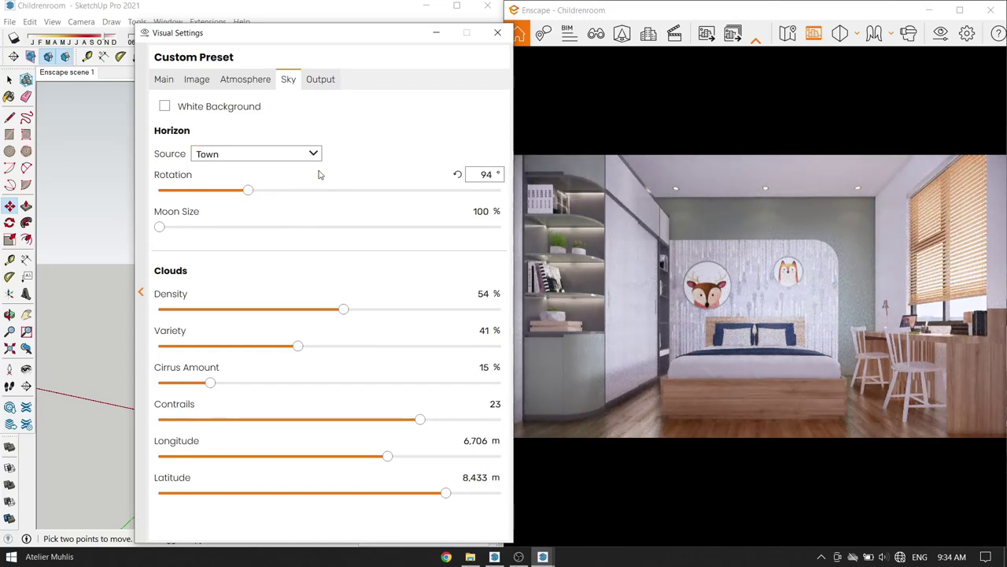
pyautogui.click(442, 34)
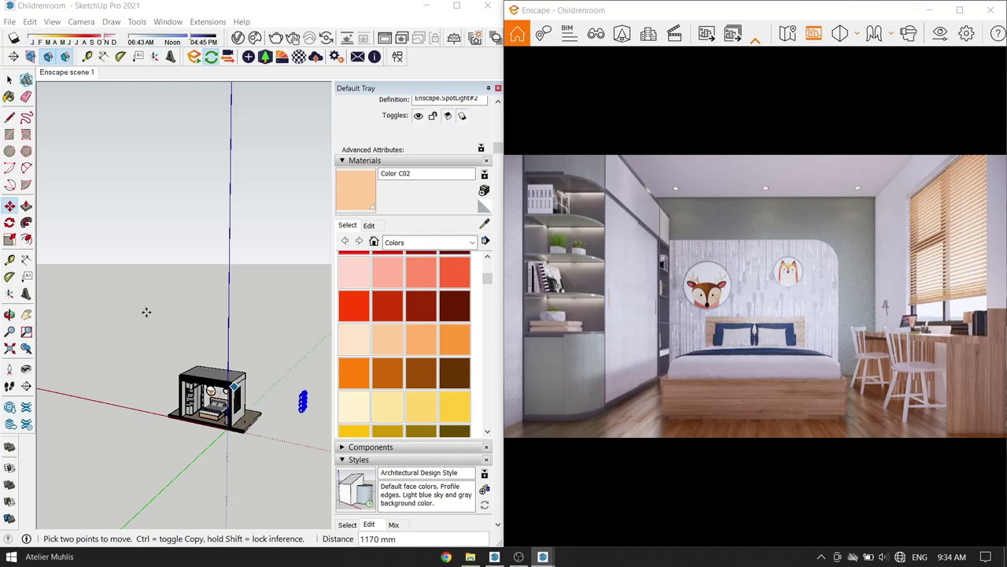
# Step: Orbit to a frontal view of the bed and export it as an Enscape screenshot
pyautogui.moveTo(169, 304)
pyautogui.mouseDown(button='middle')
pyautogui.moveTo(253, 329)
pyautogui.moveTo(279, 370)
pyautogui.mouseUp(button='middle')
pyautogui.scroll(5, 236, 323)
pyautogui.scroll(5, 268, 346)
pyautogui.scroll(-5, 279, 370)
pyautogui.scroll(6, 236, 354)
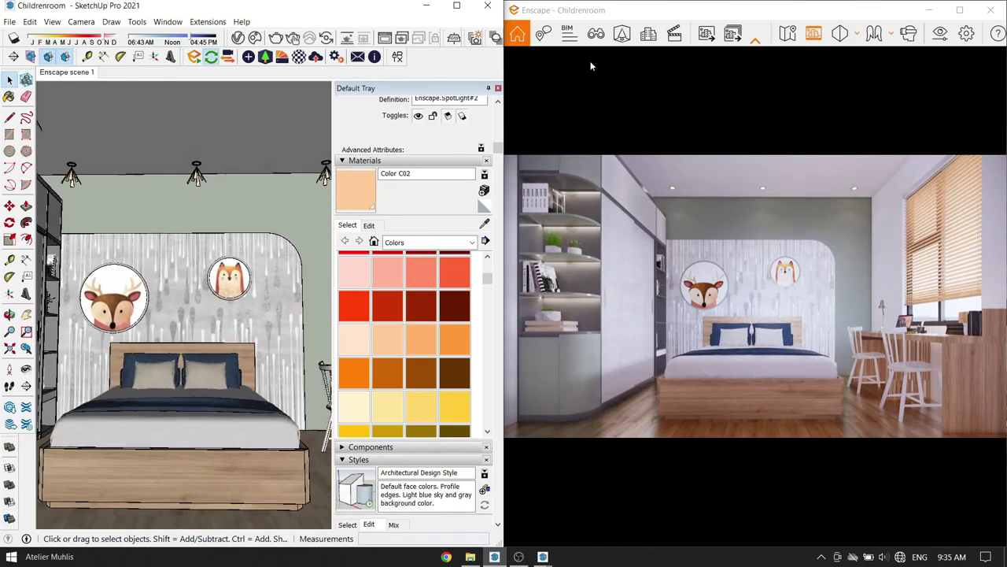
pyautogui.click(596, 33)
pyautogui.click(695, 59)
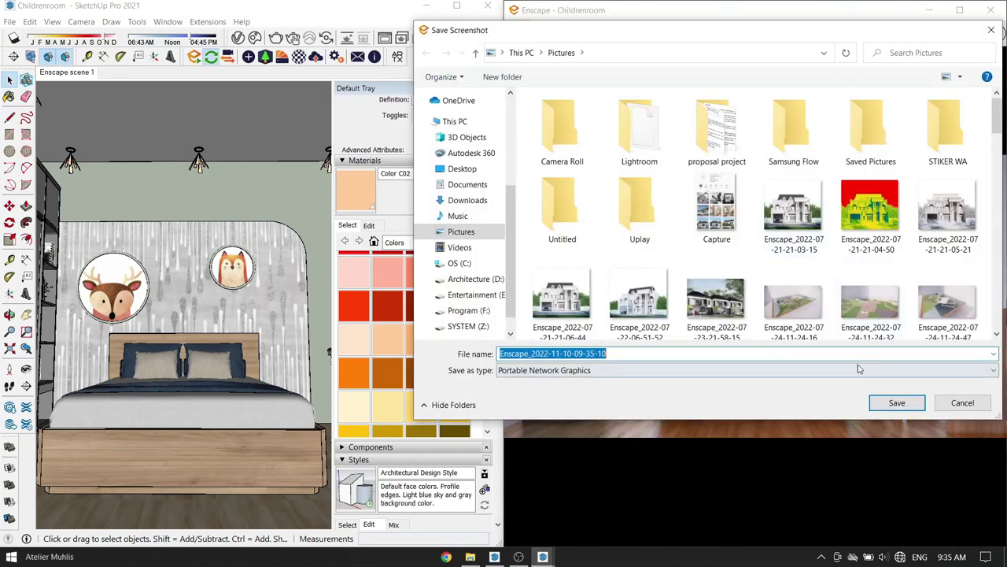
pyautogui.click(893, 403)
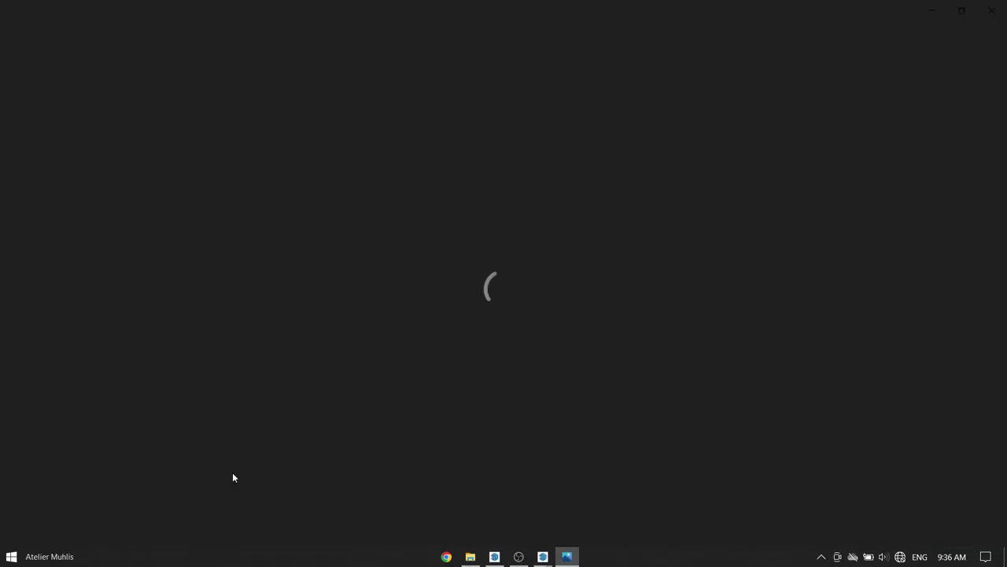
# Step: Zoom and pan across the shelves, deer art, bed, desk and window, then close Photos
pyautogui.scroll(5, 333, 449)
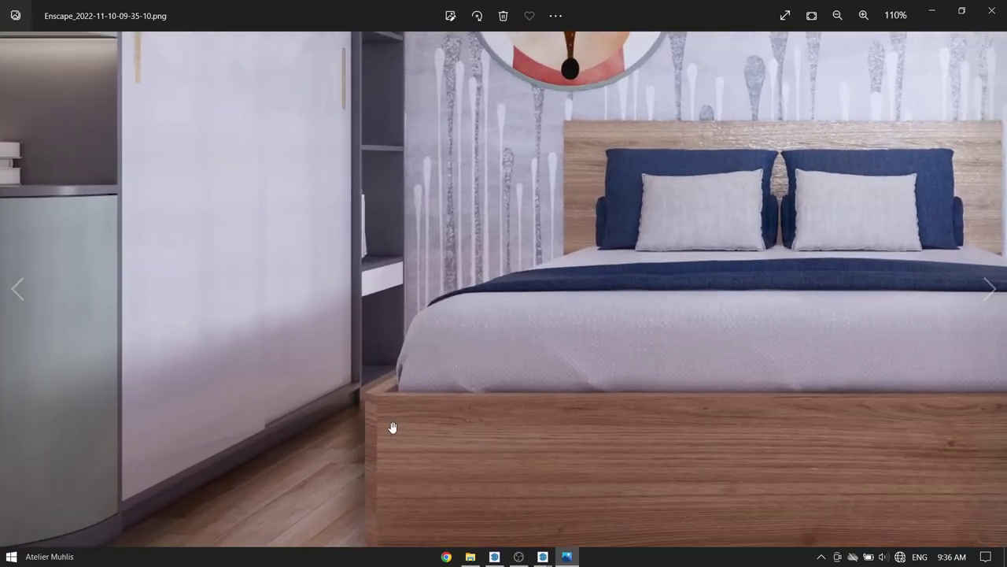
pyautogui.moveTo(393, 428)
pyautogui.mouseDown()
pyautogui.moveTo(486, 454)
pyautogui.moveTo(504, 436)
pyautogui.mouseUp()
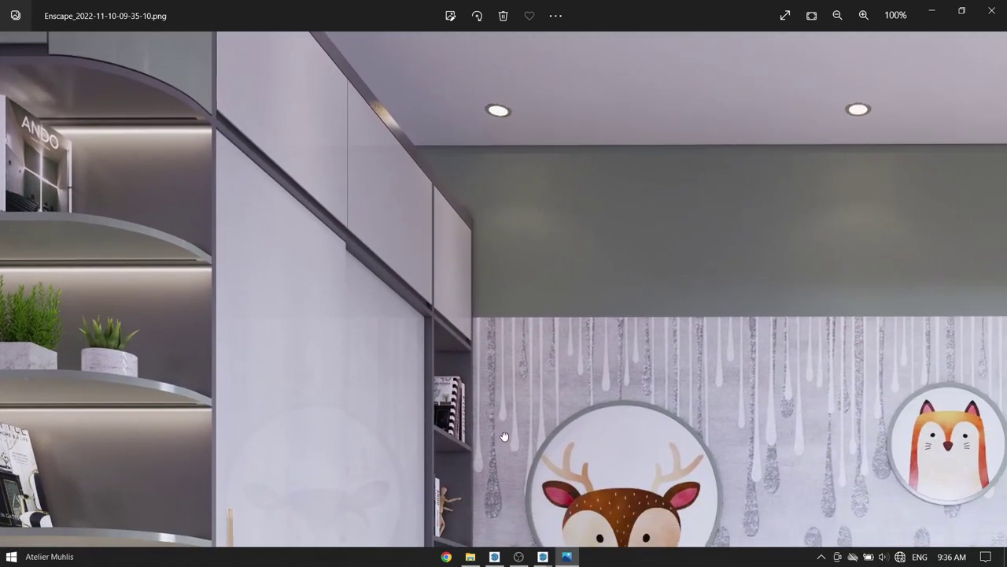
pyautogui.moveTo(700, 428); pyautogui.dragTo(465, 277)
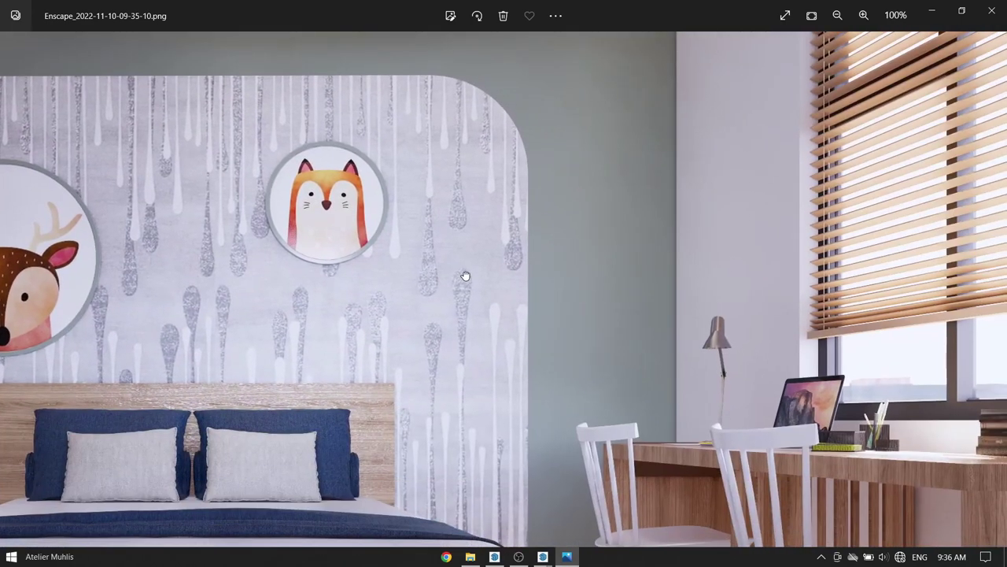
pyautogui.moveTo(465, 276); pyautogui.dragTo(529, 228)
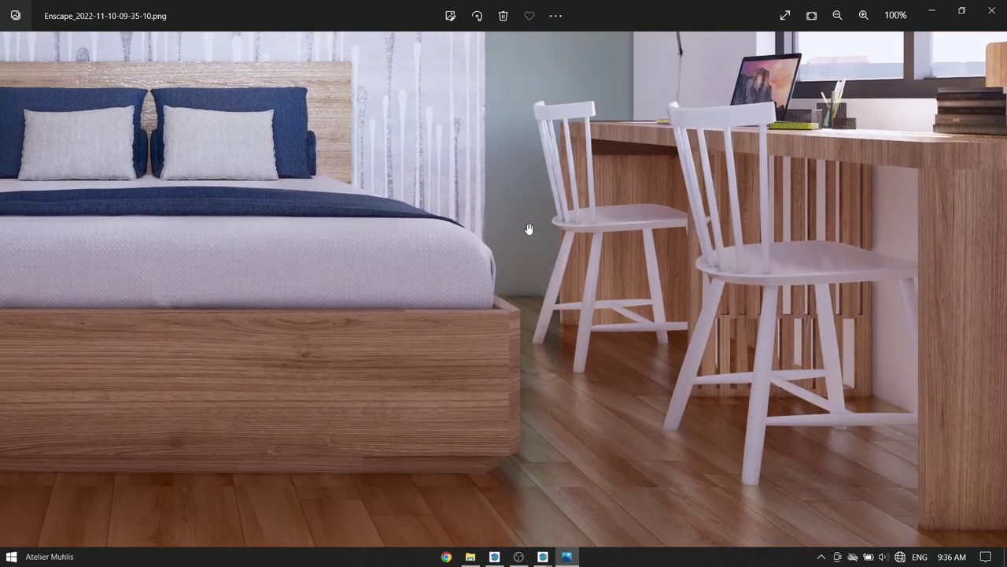
pyautogui.moveTo(623, 328); pyautogui.dragTo(534, 351)
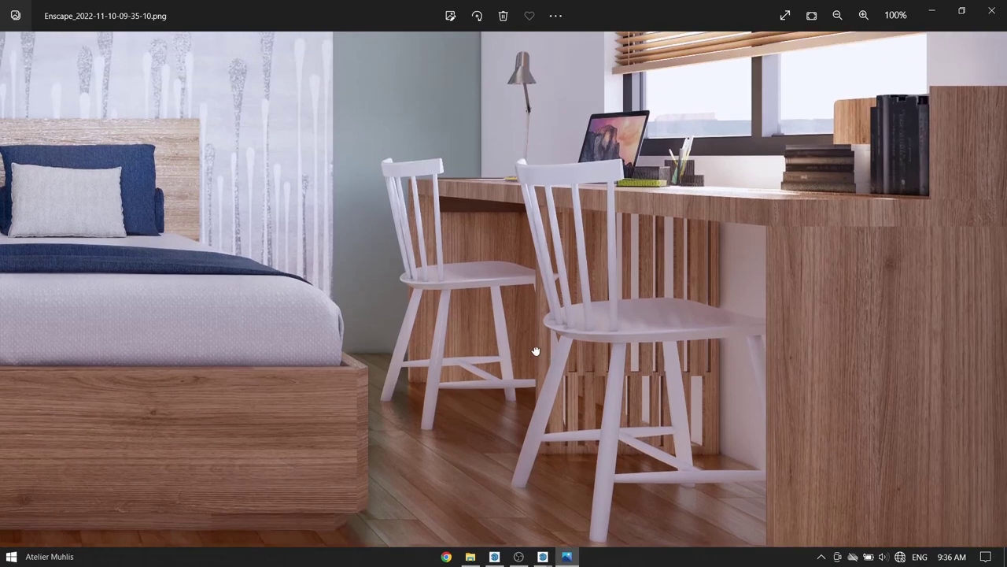
pyautogui.scroll(-2, 535, 351)
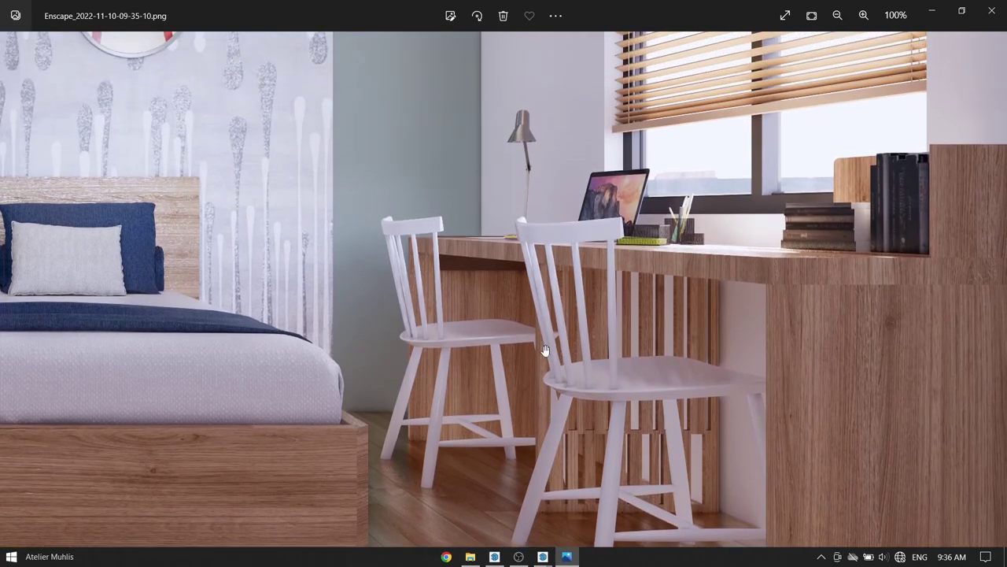
pyautogui.scroll(3, 327, 488)
pyautogui.moveTo(287, 425); pyautogui.dragTo(572, 378)
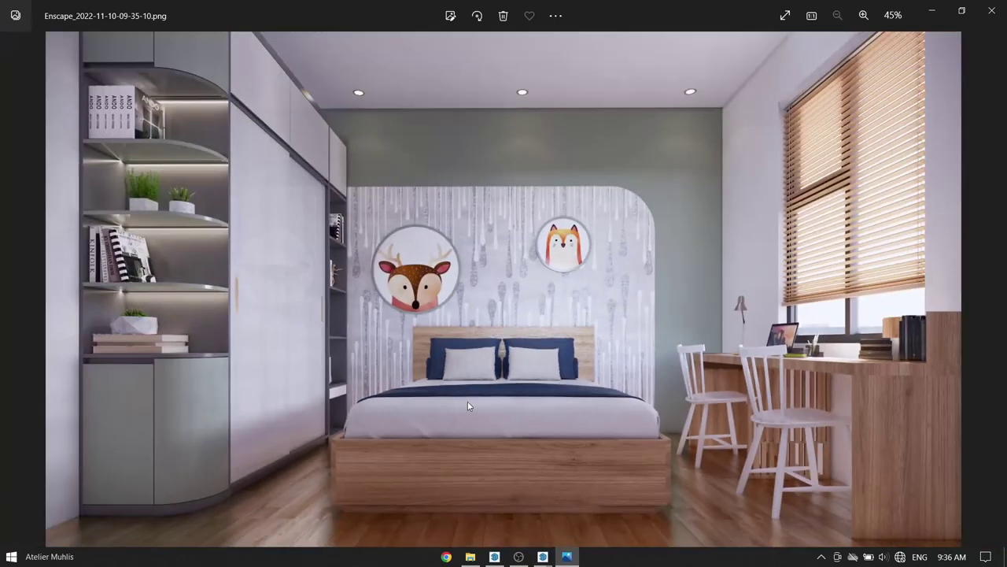
pyautogui.click(932, 10)
pyautogui.moveTo(494, 556)
pyautogui.click(441, 496)
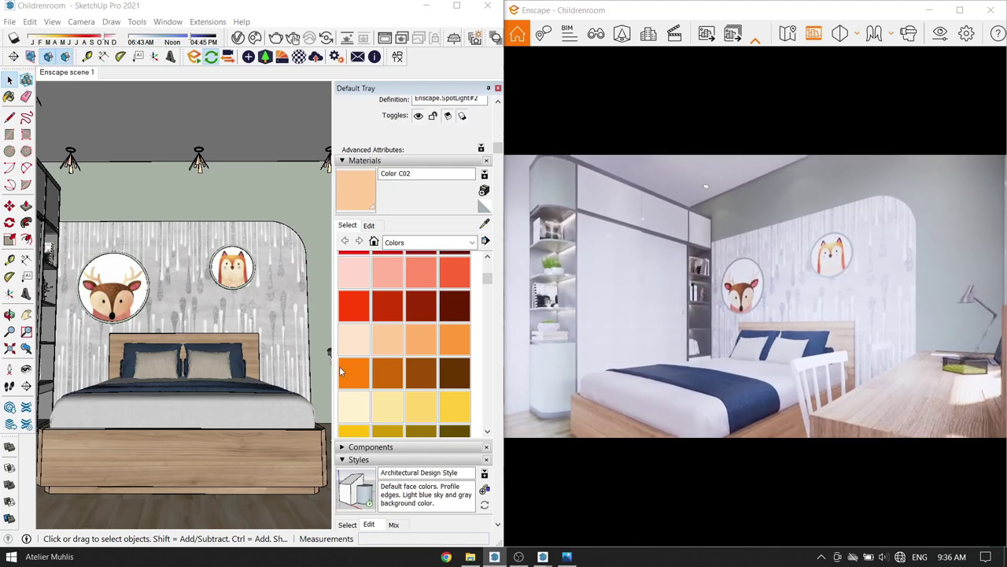
# Step: Turn an eye-level camera toward the desk and sample the desk tray's Color_007 material
pyautogui.click(9, 369)
pyautogui.click(175, 356)
pyautogui.moveTo(175, 356); pyautogui.dragTo(273, 417)
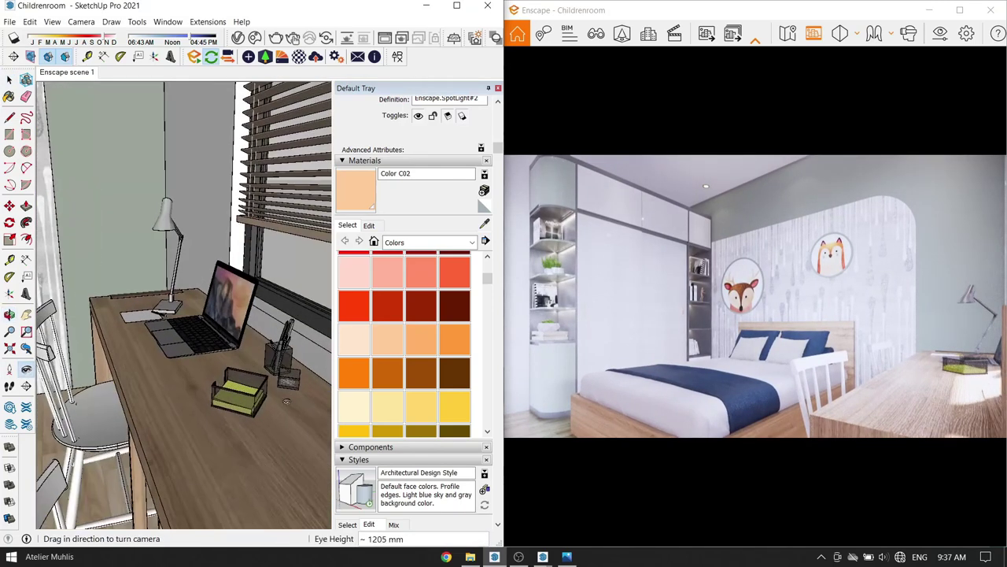
pyautogui.press('b')
pyautogui.scroll(2, 269, 416)
pyautogui.keyDown('alt'); pyautogui.click(227, 348); pyautogui.keyUp('alt')
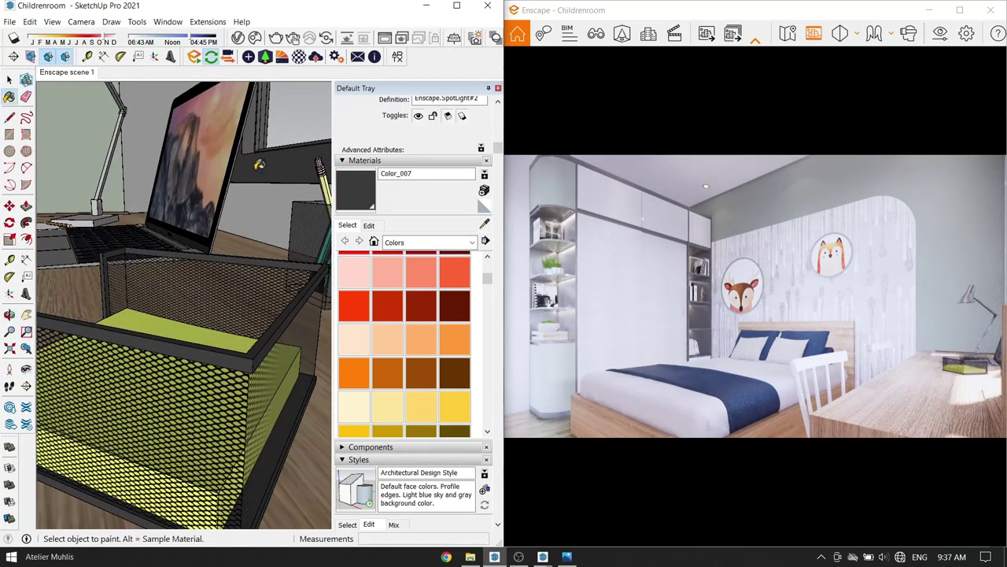
# Step: Make Color_007 fully metallic with lower roughness, then zoom in on the lamp head
pyautogui.click(290, 63)
pyautogui.moveTo(253, 439); pyautogui.dragTo(486, 427)
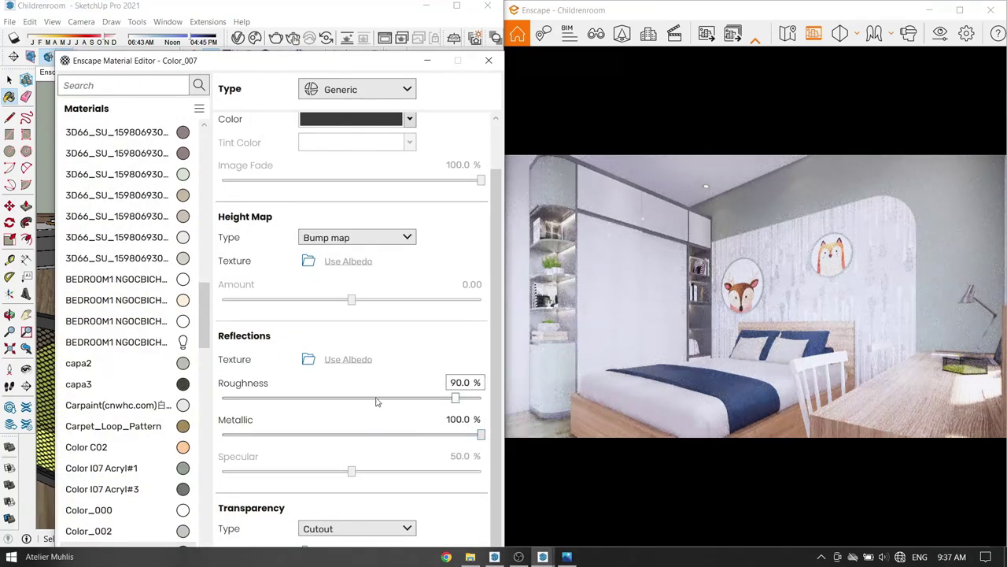
pyautogui.moveTo(455, 397); pyautogui.dragTo(310, 397)
pyautogui.click(216, 267)
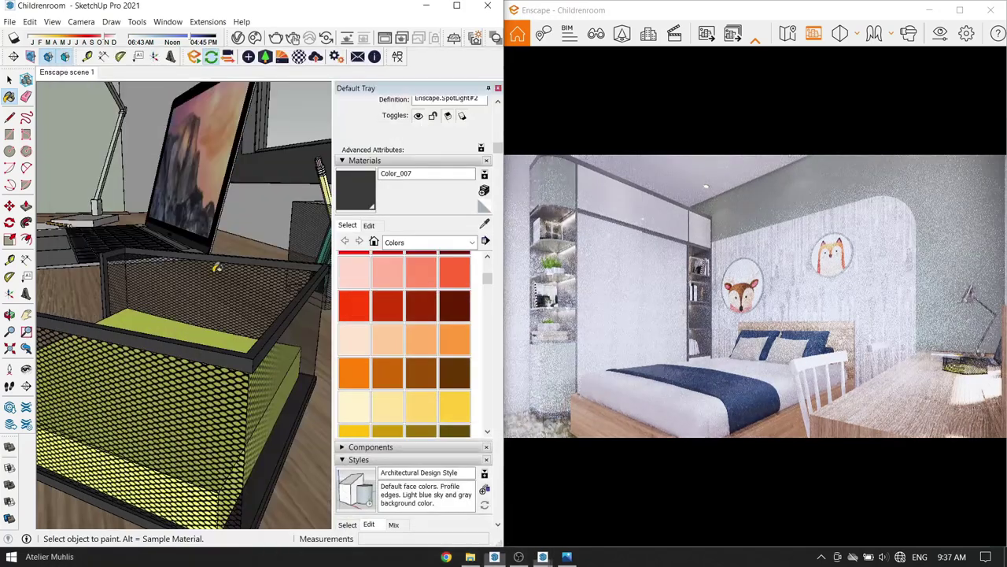
pyautogui.press('space')
pyautogui.moveTo(216, 267)
pyautogui.mouseDown(button='middle')
pyautogui.moveTo(242, 202)
pyautogui.moveTo(202, 206)
pyautogui.moveTo(180, 269)
pyautogui.mouseUp(button='middle')
pyautogui.scroll(3, 242, 202)
# Step: Start and cancel a line at the lamp-shade rim, then orbit out to the whole lamp
pyautogui.press('l')
pyautogui.click(168, 245)
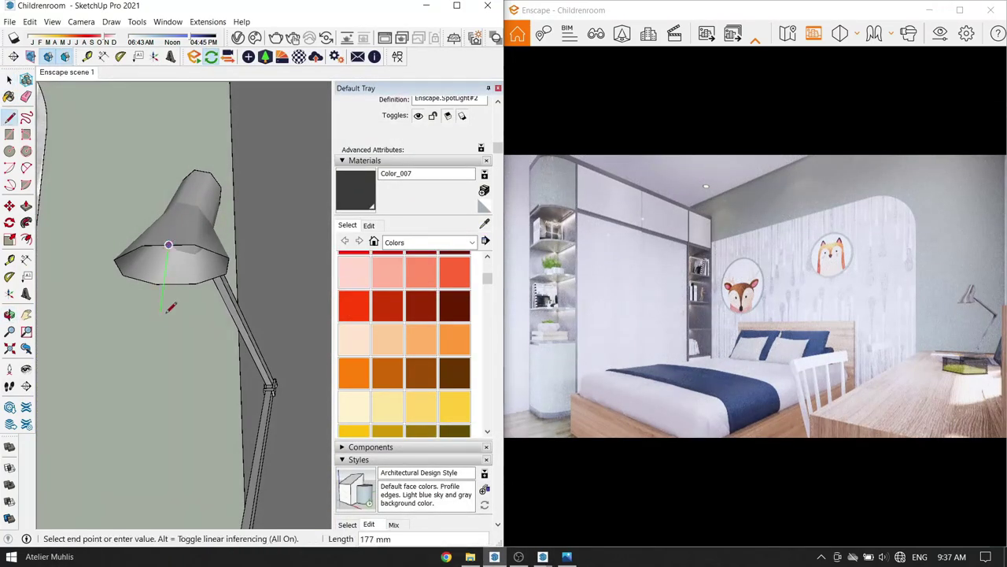
pyautogui.press('space')
pyautogui.scroll(-3, 158, 236)
pyautogui.moveTo(153, 191); pyautogui.dragTo(204, 157, button='middle')
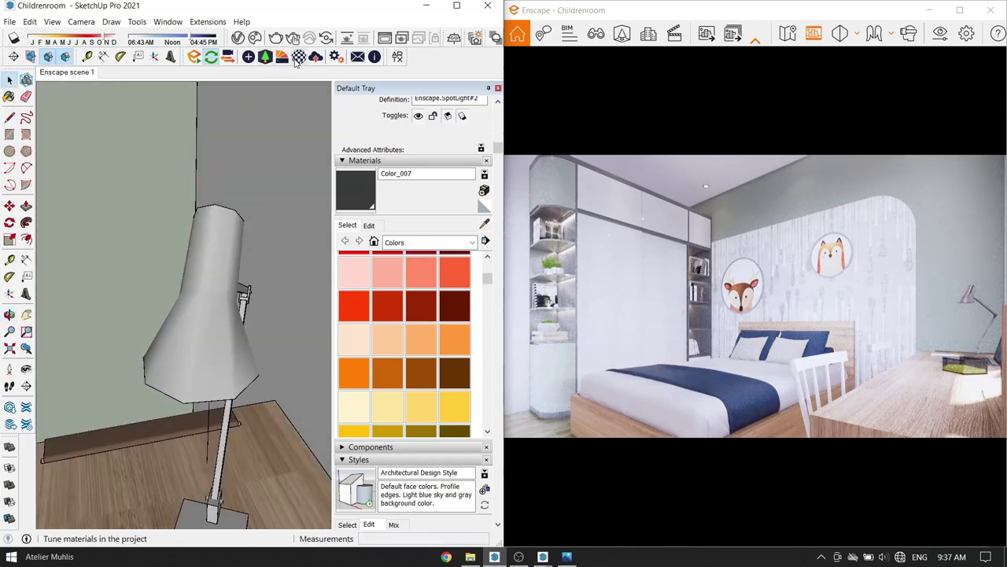
# Step: Place an Enscape disk light under the lamp shade with a 0.03 m radius
pyautogui.click(281, 56)
pyautogui.click(236, 80)
pyautogui.moveTo(189, 314)
pyautogui.mouseDown(button='middle')
pyautogui.moveTo(200, 410)
pyautogui.moveTo(187, 268)
pyautogui.mouseUp(button='middle')
pyautogui.click(198, 419)
pyautogui.moveTo(171, 146); pyautogui.dragTo(141, 145)
pyautogui.moveTo(189, 315)
pyautogui.mouseDown(button='middle')
pyautogui.moveTo(293, 460)
pyautogui.moveTo(275, 319)
pyautogui.moveTo(329, 267)
pyautogui.mouseUp(button='middle')
# Step: Paint the disk light orange and raise its luminous power to about 1,382 lm
pyautogui.press('m')
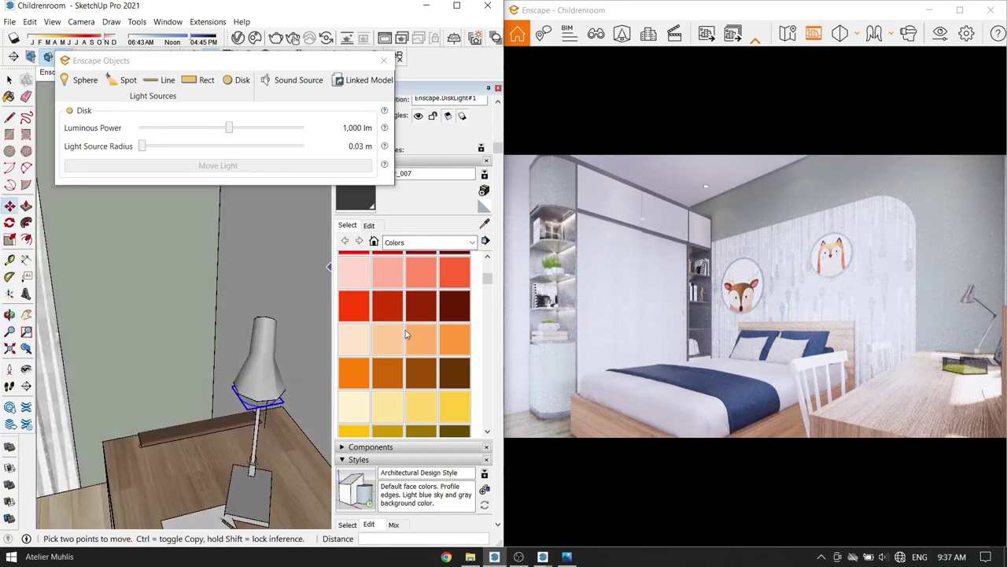
pyautogui.click(407, 335)
pyautogui.moveTo(315, 359); pyautogui.dragTo(274, 349, button='middle')
pyautogui.click(269, 355)
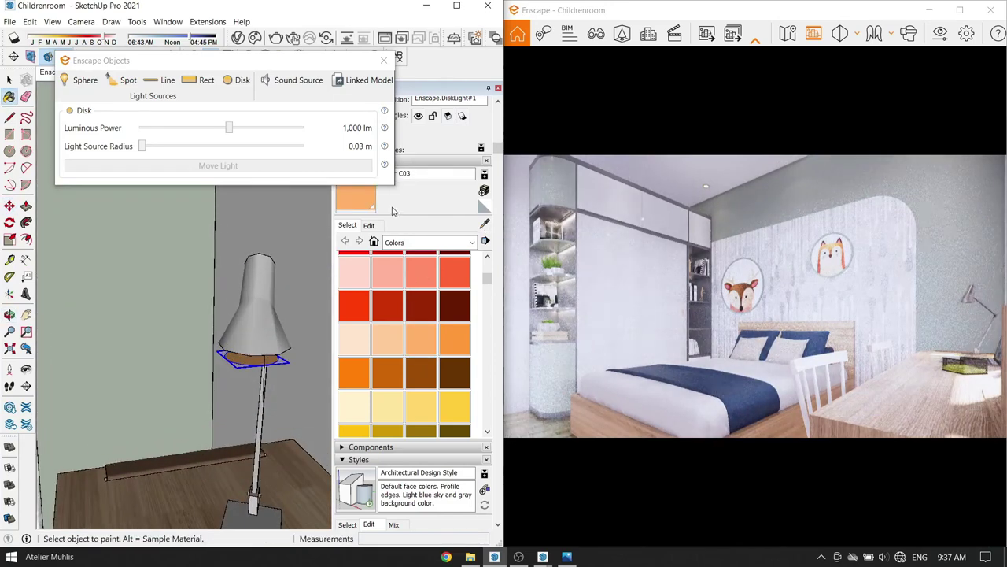
pyautogui.moveTo(229, 127); pyautogui.dragTo(232, 127)
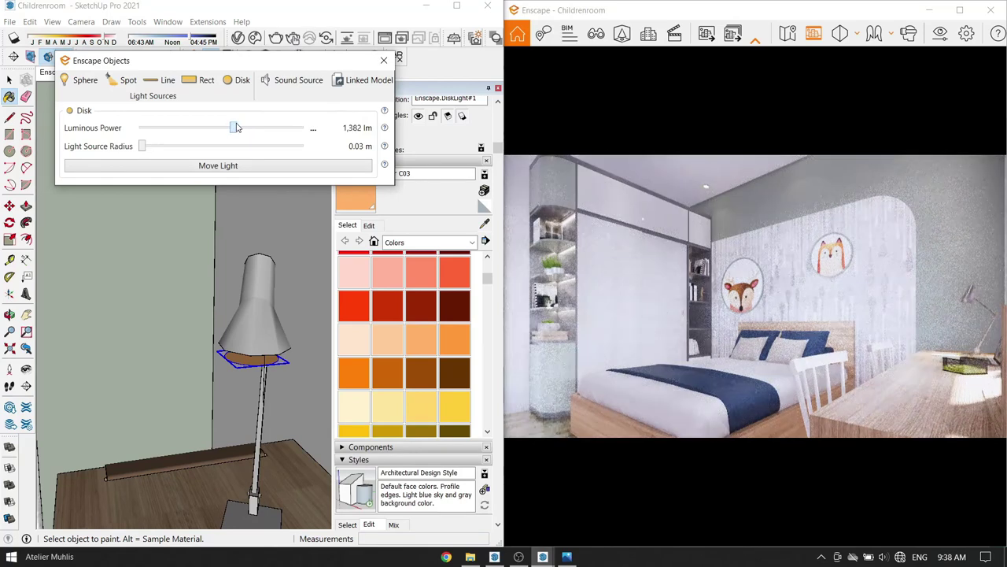
pyautogui.click(383, 61)
pyautogui.click(941, 33)
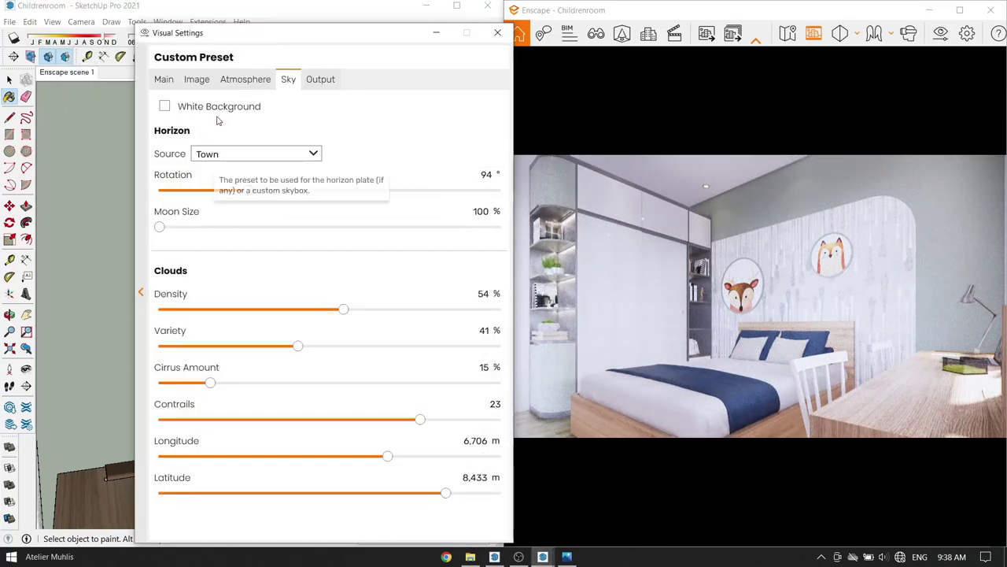
# Step: Reduce the Enscape vignette from 38% to 11%
pyautogui.click(245, 79)
pyautogui.click(199, 80)
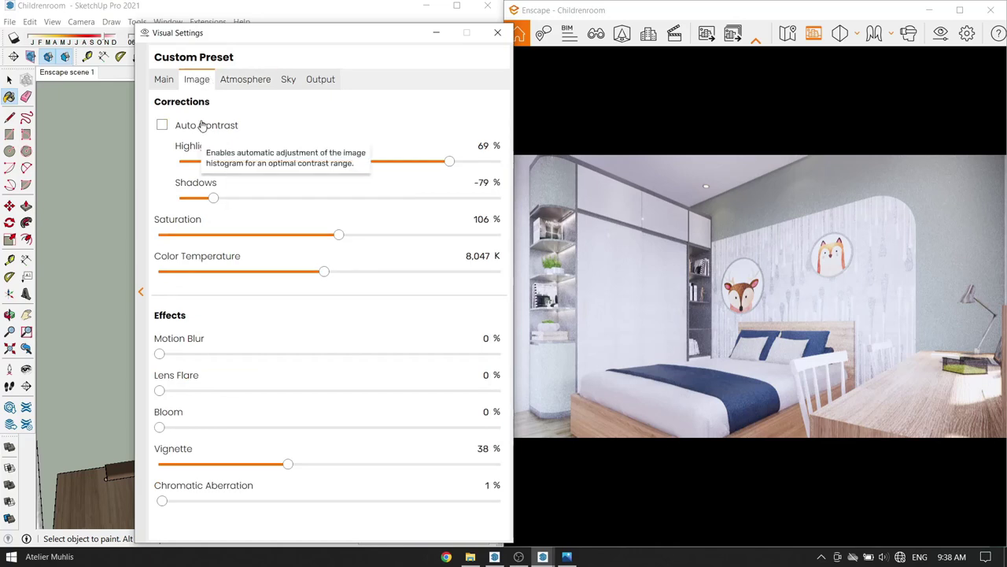
pyautogui.moveTo(288, 463); pyautogui.dragTo(196, 463)
pyautogui.click(165, 79)
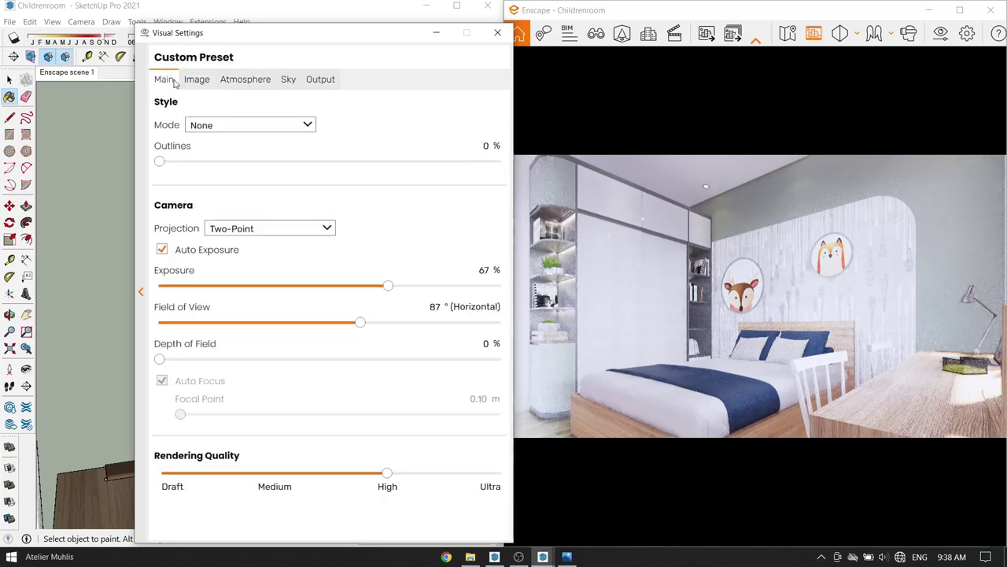
pyautogui.click(436, 33)
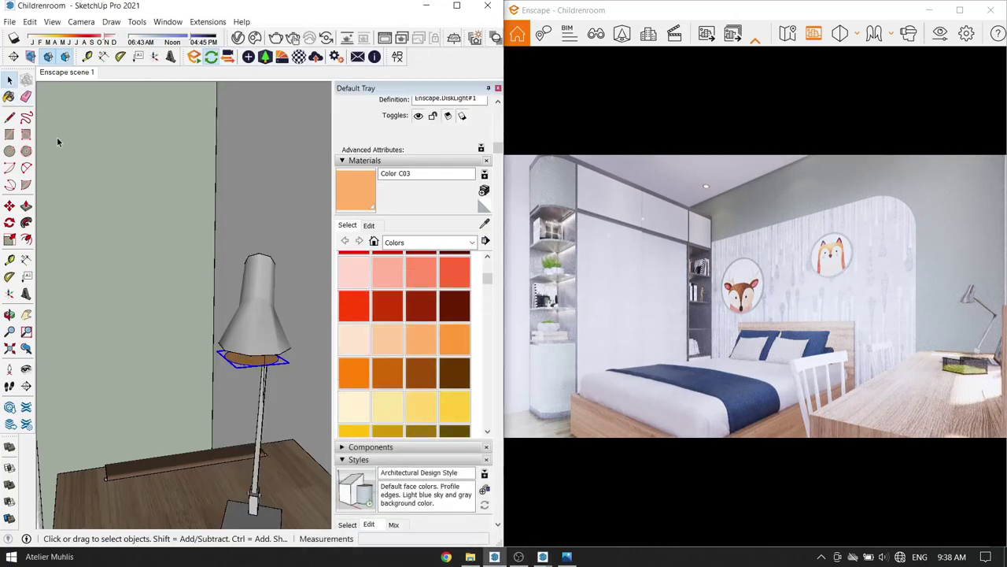
pyautogui.scroll(-4, 162, 267)
pyautogui.scroll(-5, 163, 267)
pyautogui.rightClick(288, 217)
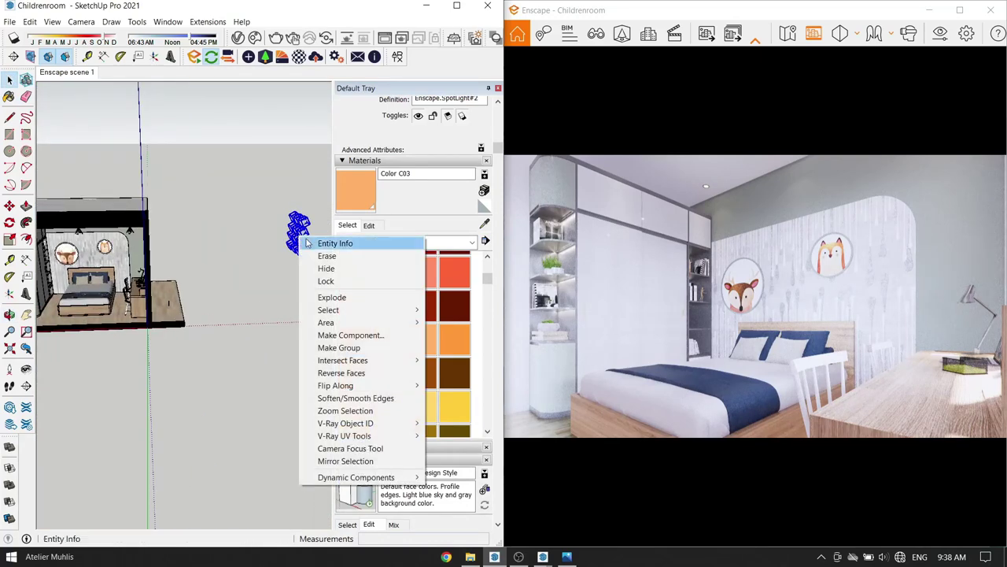
pyautogui.click(315, 272)
pyautogui.click(706, 34)
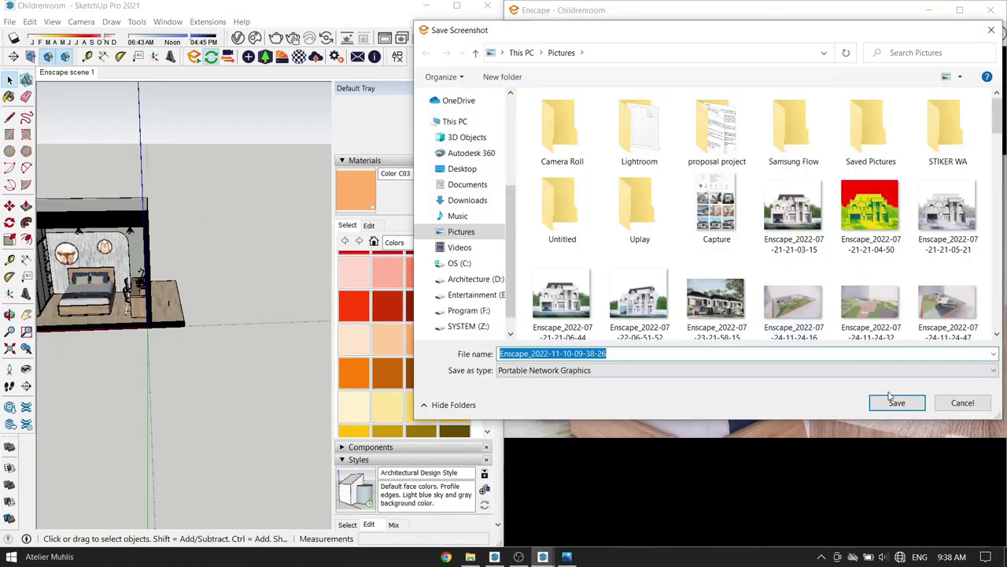
pyautogui.press('Return')
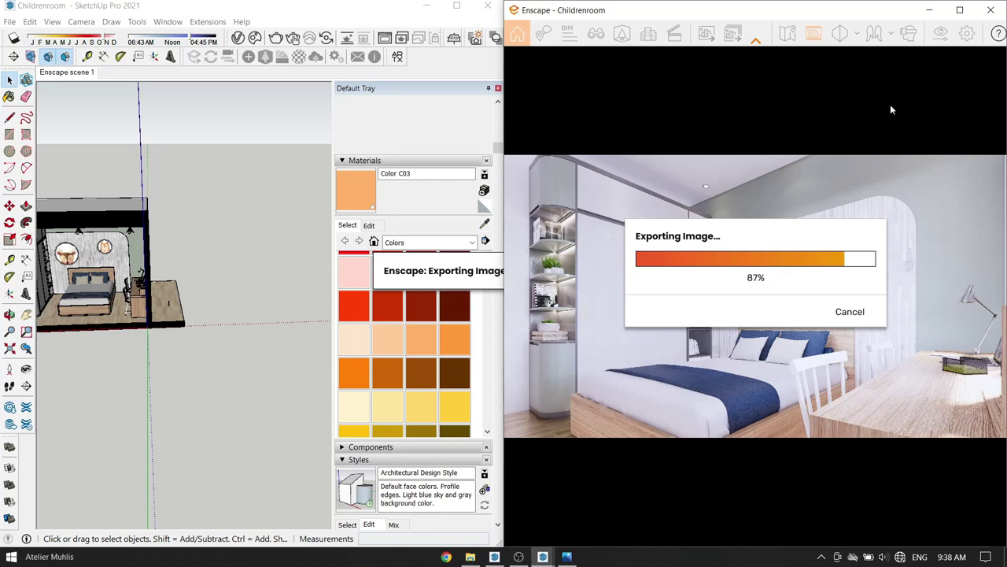
# Step: Lower exposure to 50%, warm colour temperature to ~6,100 K, set highlights 93% and shadows -68%
pyautogui.click(941, 33)
pyautogui.moveTo(383, 286); pyautogui.dragTo(331, 286)
pyautogui.click(362, 323)
pyautogui.click(197, 79)
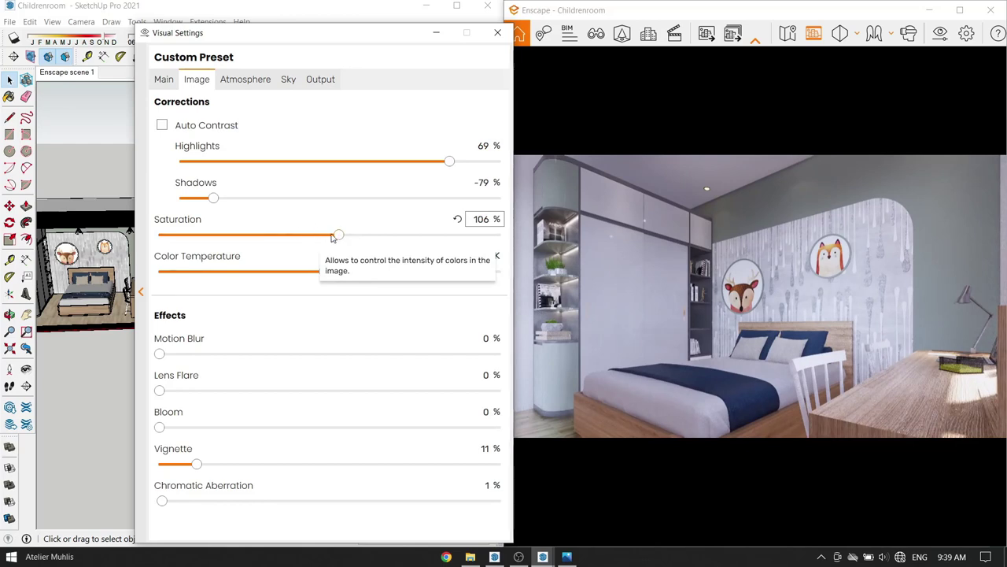
pyautogui.moveTo(319, 276); pyautogui.dragTo(277, 271)
pyautogui.moveTo(448, 160)
pyautogui.mouseDown()
pyautogui.moveTo(326, 160)
pyautogui.moveTo(495, 161)
pyautogui.moveTo(485, 163)
pyautogui.mouseUp()
pyautogui.moveTo(213, 198)
pyautogui.mouseDown()
pyautogui.moveTo(386, 198)
pyautogui.moveTo(231, 198)
pyautogui.mouseUp()
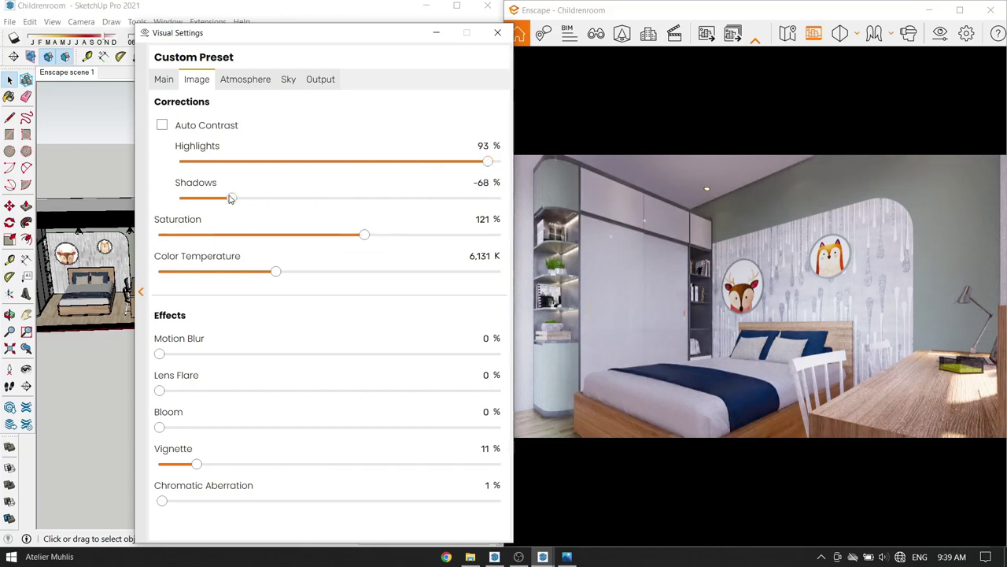
pyautogui.click(497, 32)
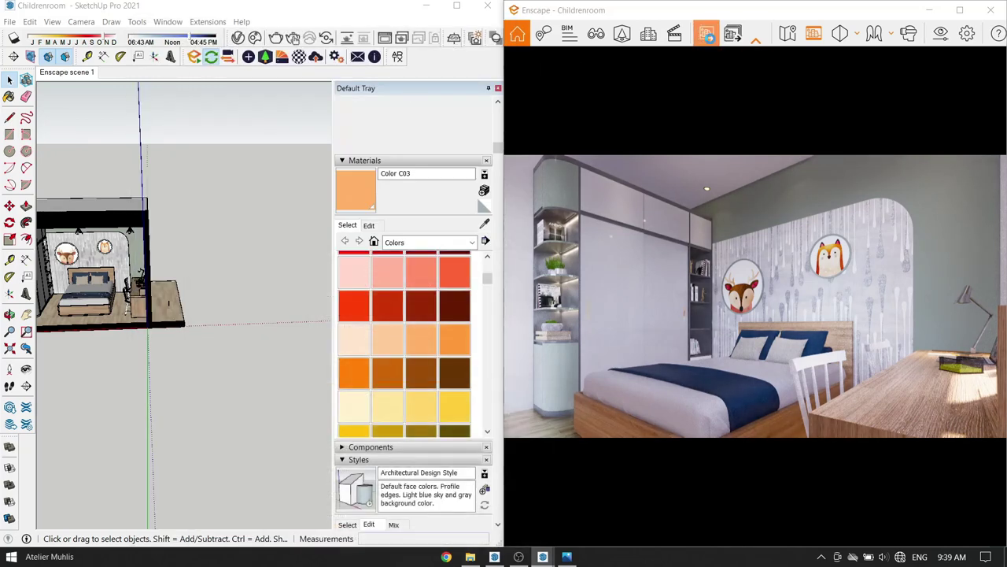
# Step: Export the render as a PNG, then start a screenshot of the head-on view
pyautogui.click(706, 34)
pyautogui.click(892, 403)
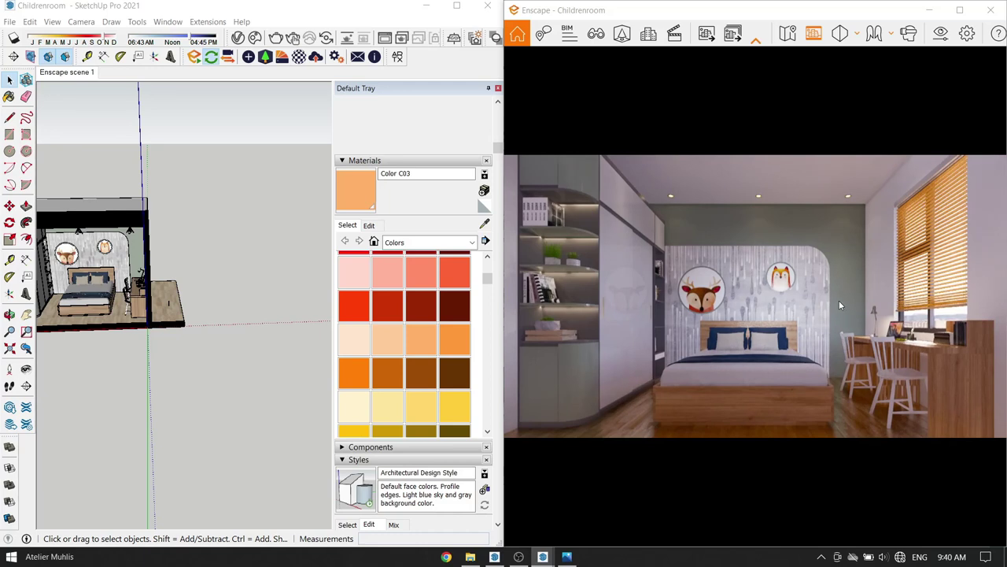
pyautogui.click(706, 34)
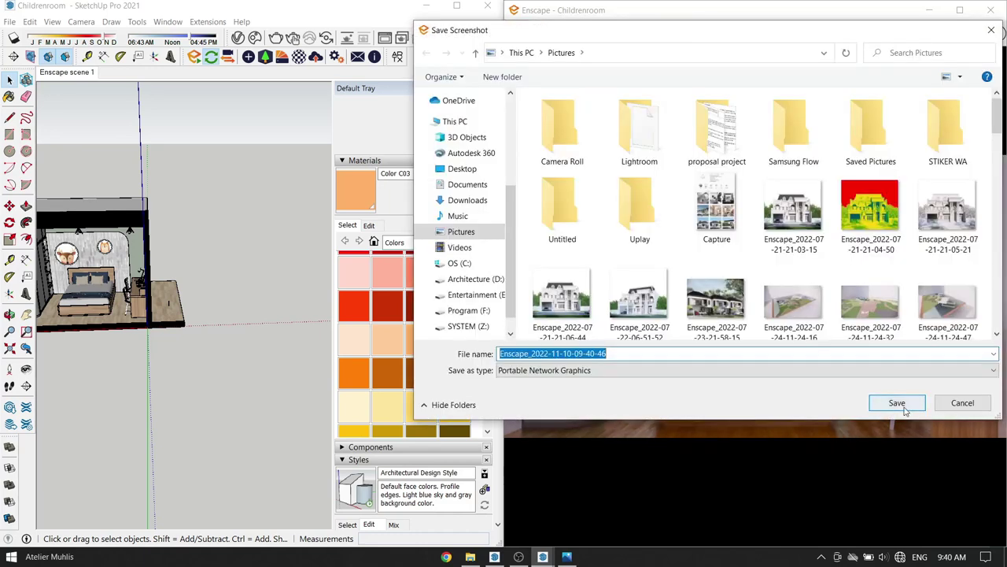
pyautogui.click(895, 403)
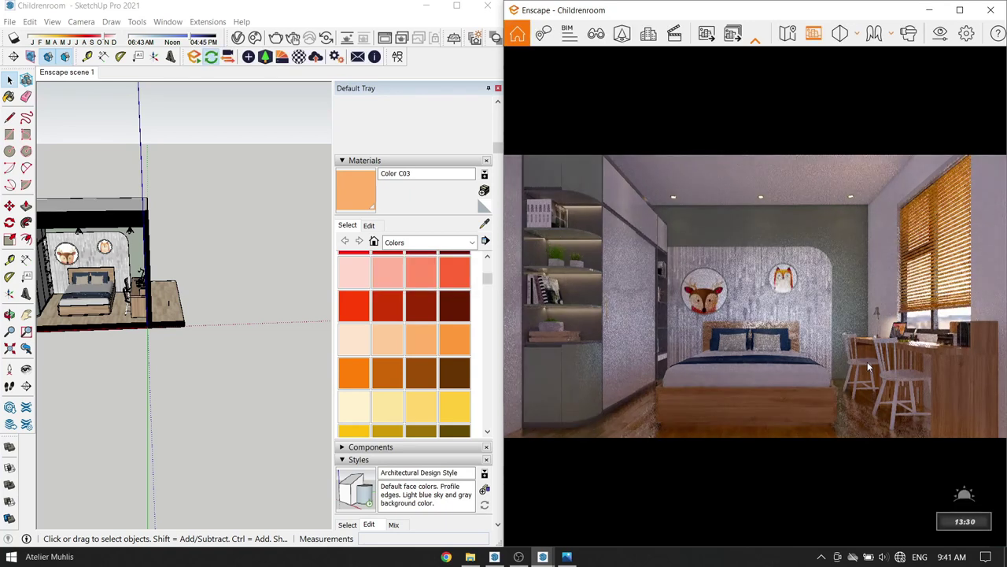
# Step: Unhide all geometry and move the spotlights about 416 mm to the left
pyautogui.click(30, 21)
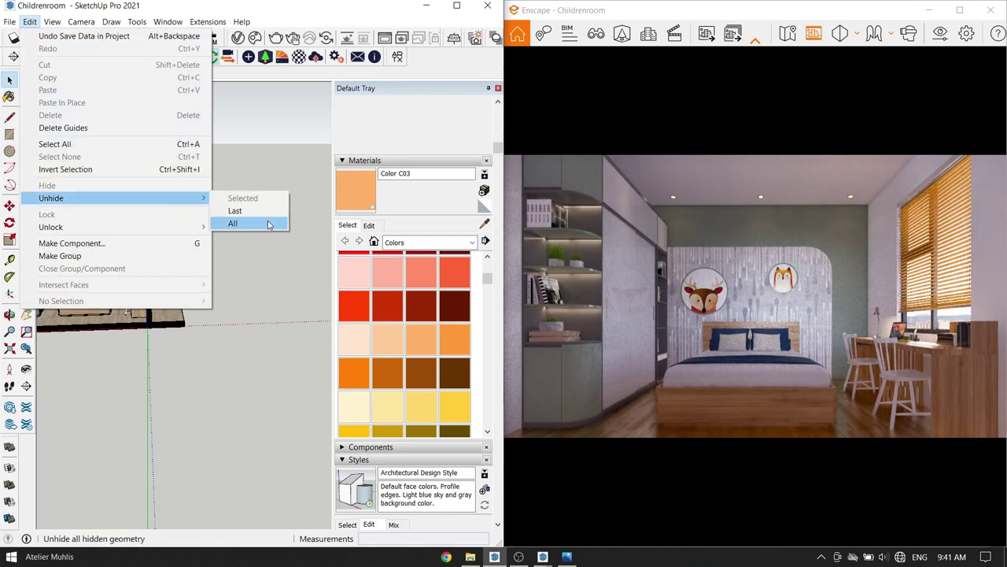
pyautogui.click(240, 223)
pyautogui.click(296, 232)
pyautogui.press('m')
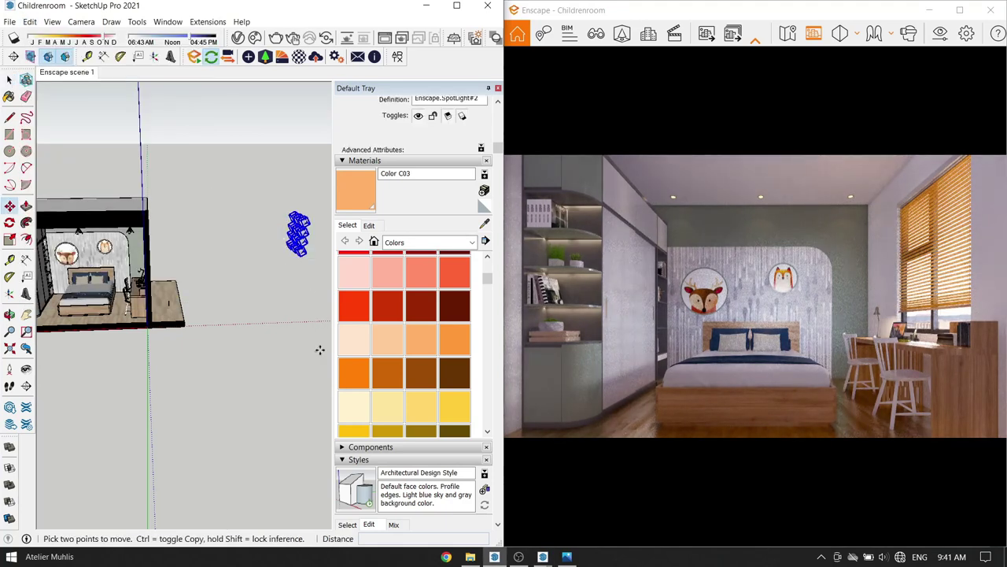
pyautogui.click(315, 349)
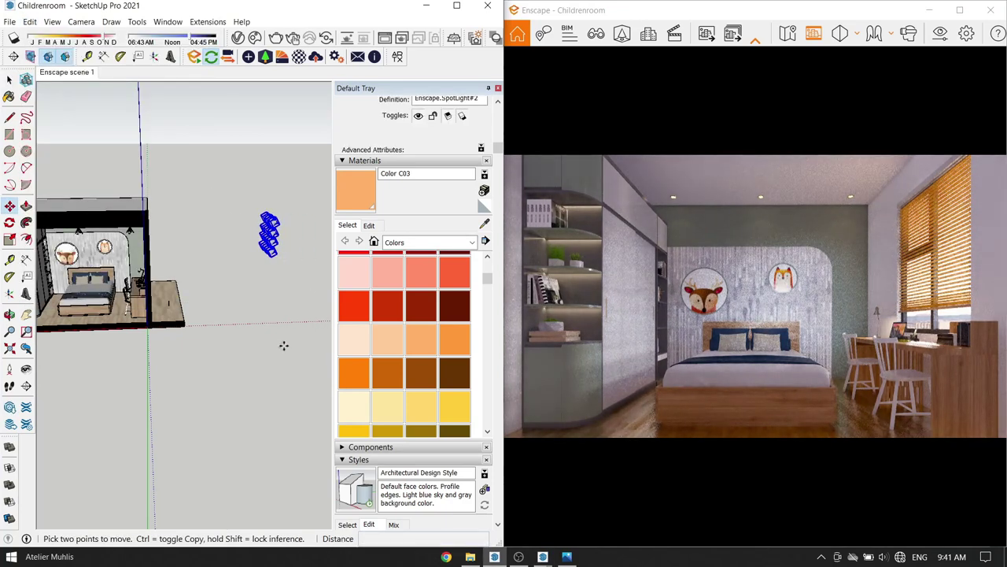
# Step: Start and cancel a screenshot export, then raise the Enscape exposure to 60%
pyautogui.click(704, 33)
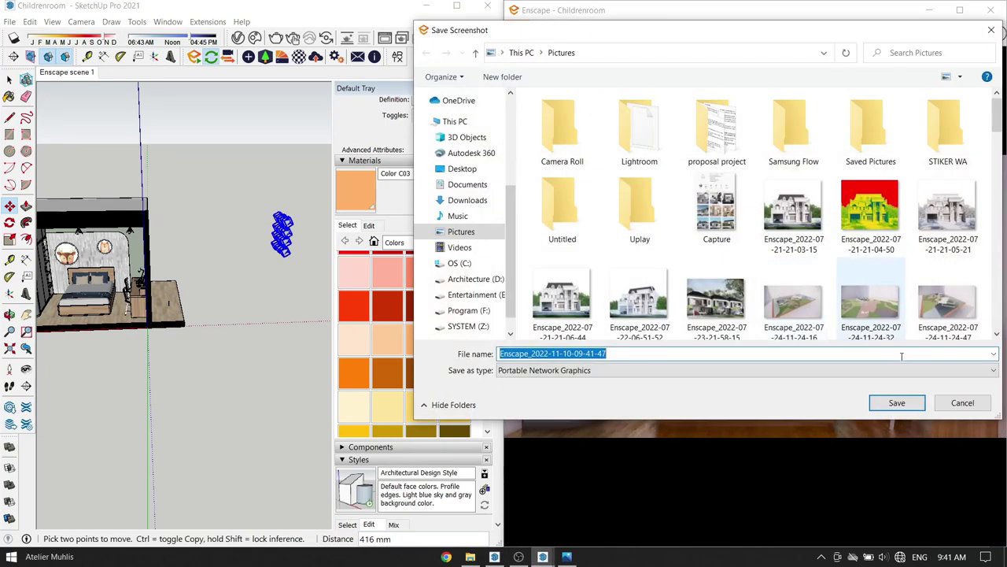
pyautogui.click(893, 404)
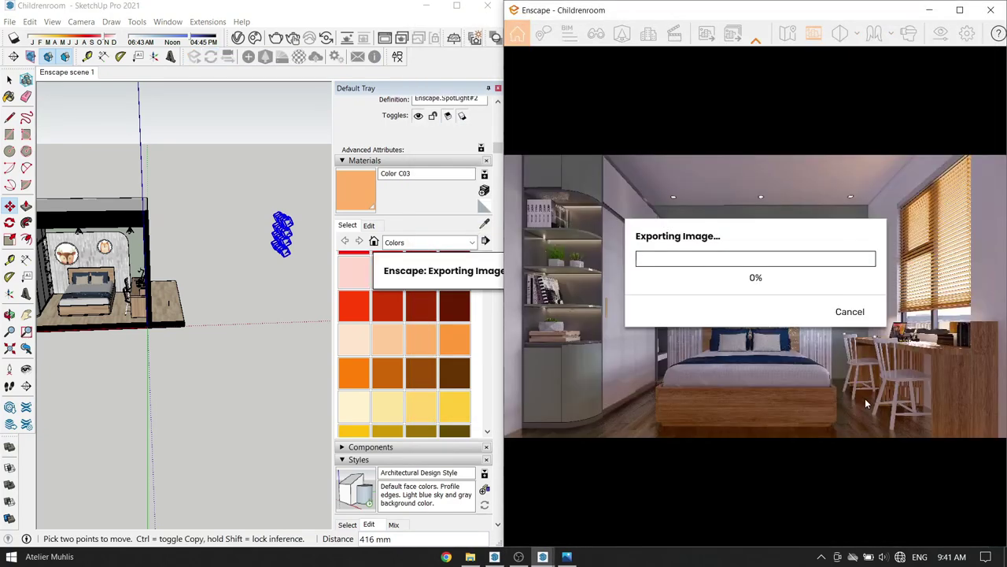
pyautogui.click(848, 312)
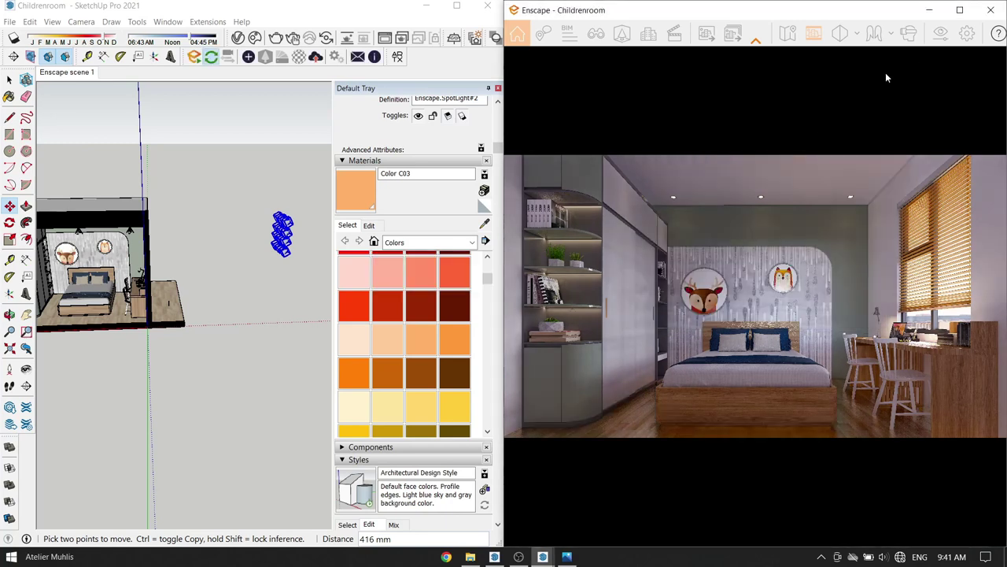
pyautogui.click(940, 33)
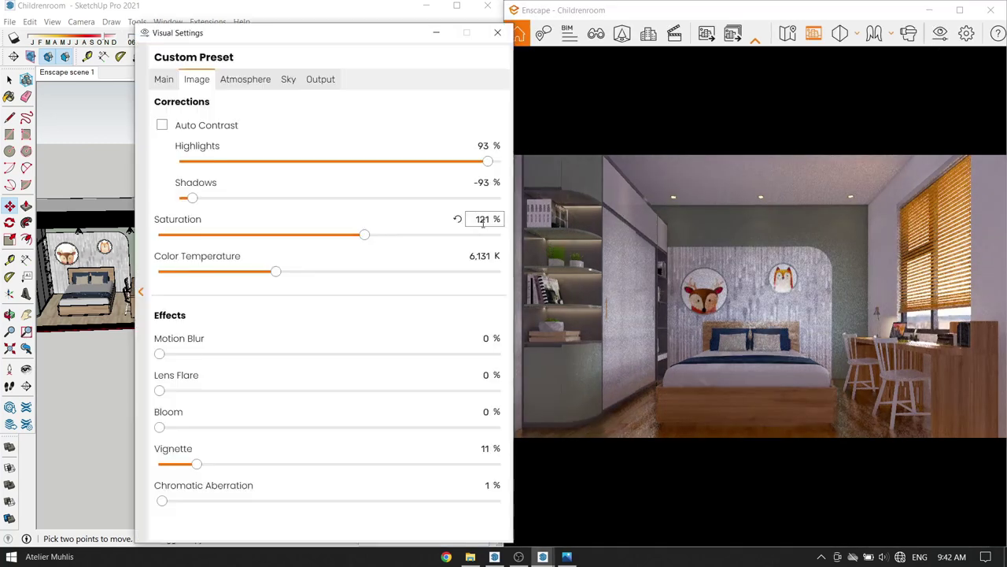
pyautogui.click(163, 79)
pyautogui.moveTo(337, 286); pyautogui.dragTo(361, 284)
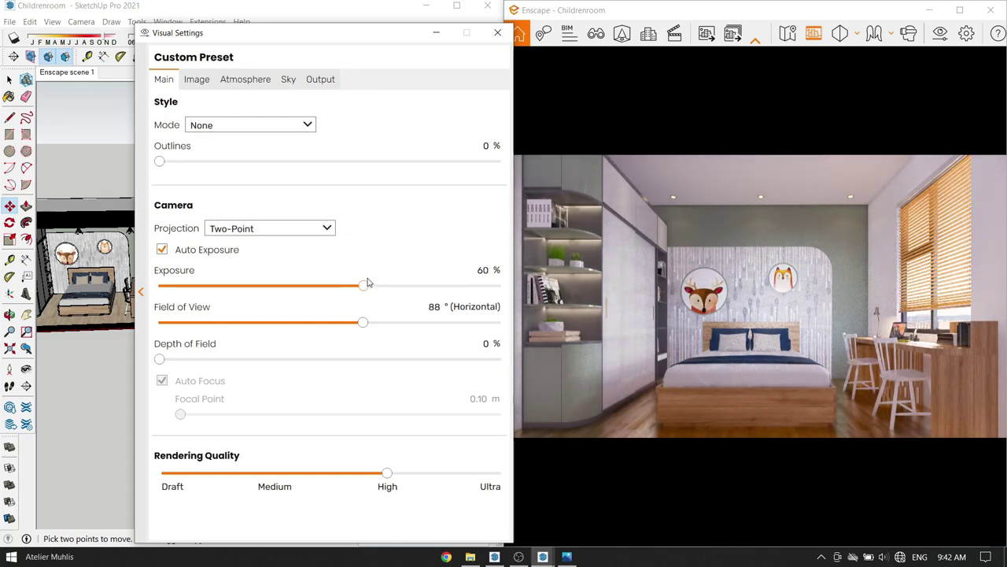
pyautogui.click(436, 32)
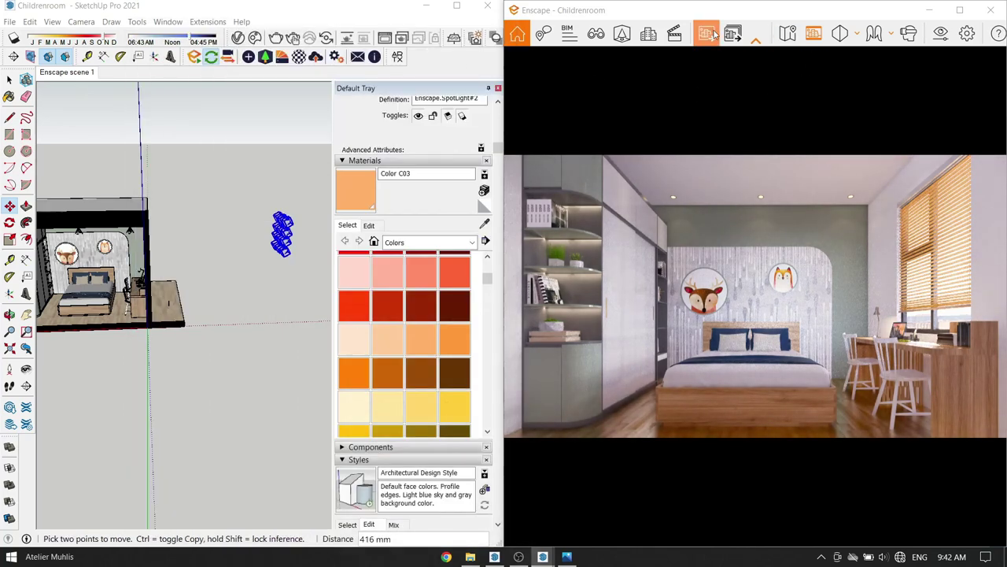
# Step: Take an Enscape screenshot of the 60%-exposure head-on view and save it as PNG
pyautogui.click(706, 33)
pyautogui.click(895, 403)
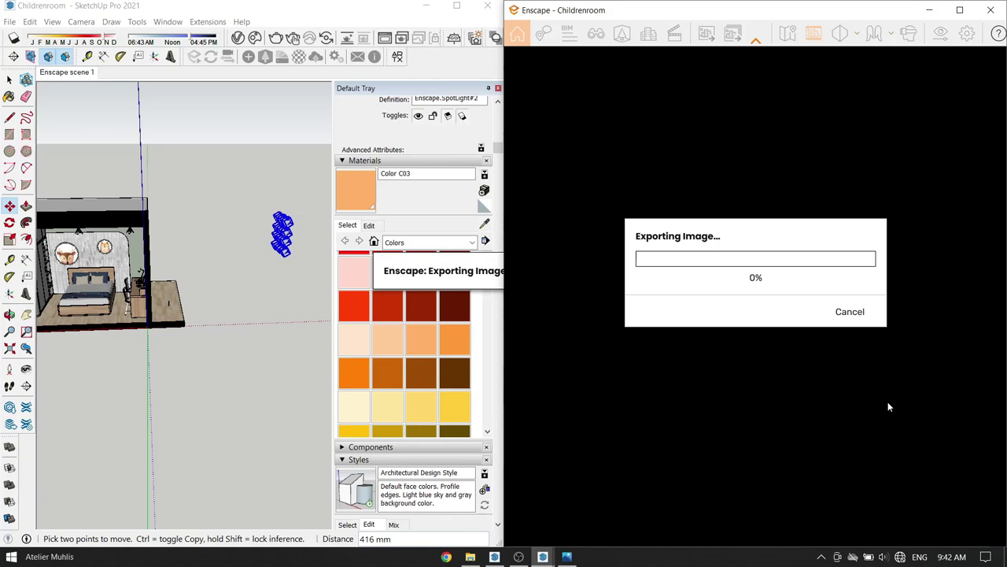